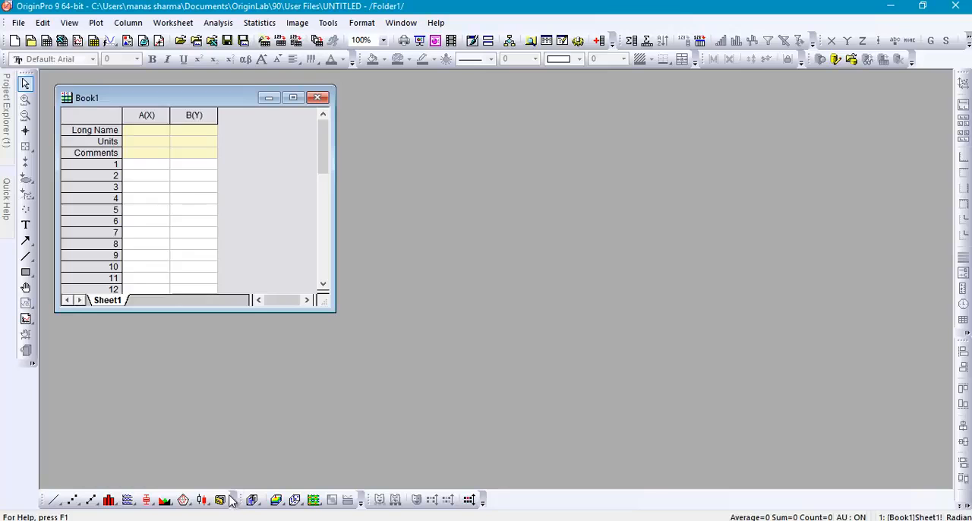
# - Switch to Excel and copy the X and Y data in range A1:B10
pyautogui.click(220, 470)
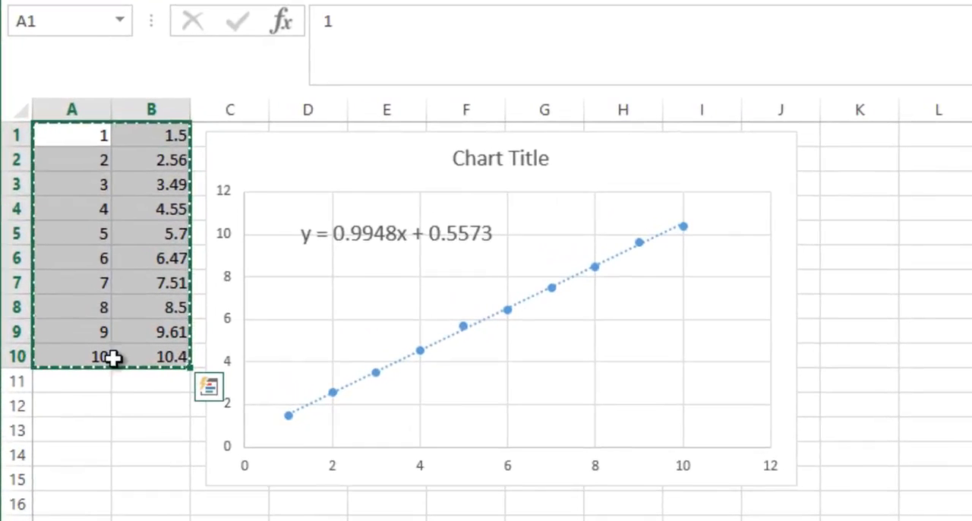
pyautogui.click(114, 419)
pyautogui.moveTo(79, 137); pyautogui.dragTo(160, 358)
pyautogui.hotkey('ctrl', 'c')
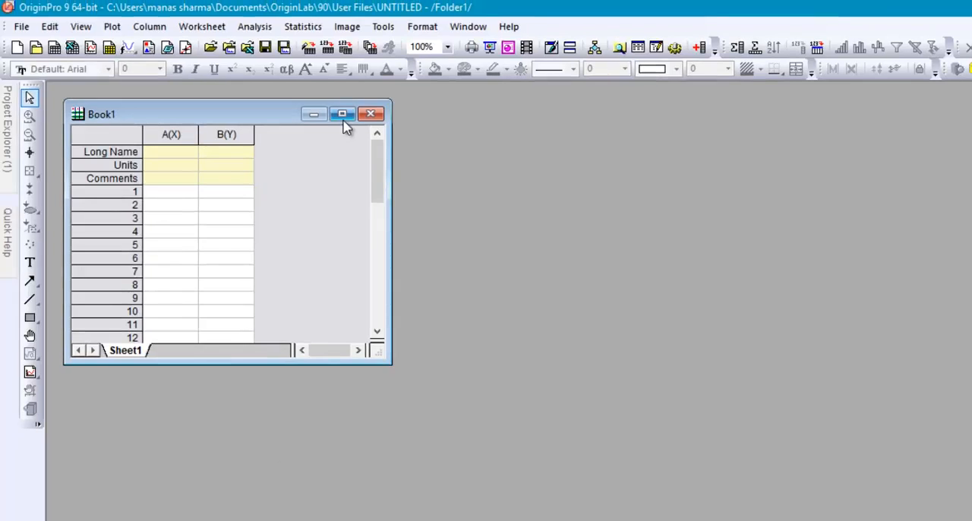
# - Switch to OriginPro, maximize Book1 and paste the copied data into the worksheet starting at row 1 of column A(X)
pyautogui.click(343, 114)
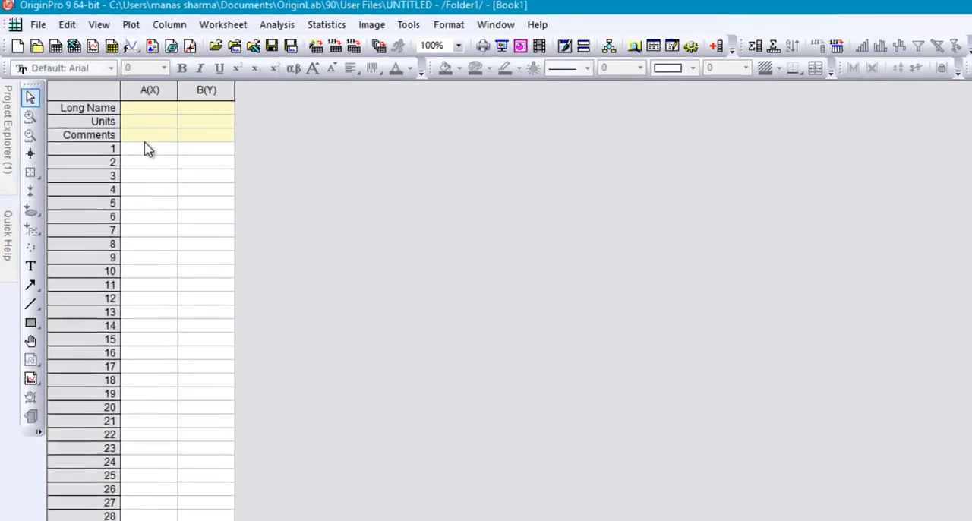
pyautogui.click(146, 147)
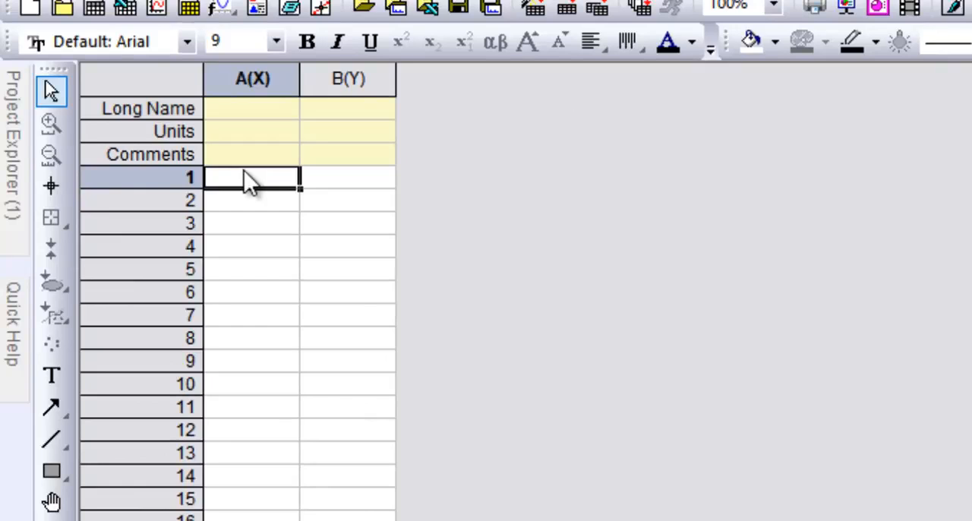
pyautogui.rightClick(244, 172)
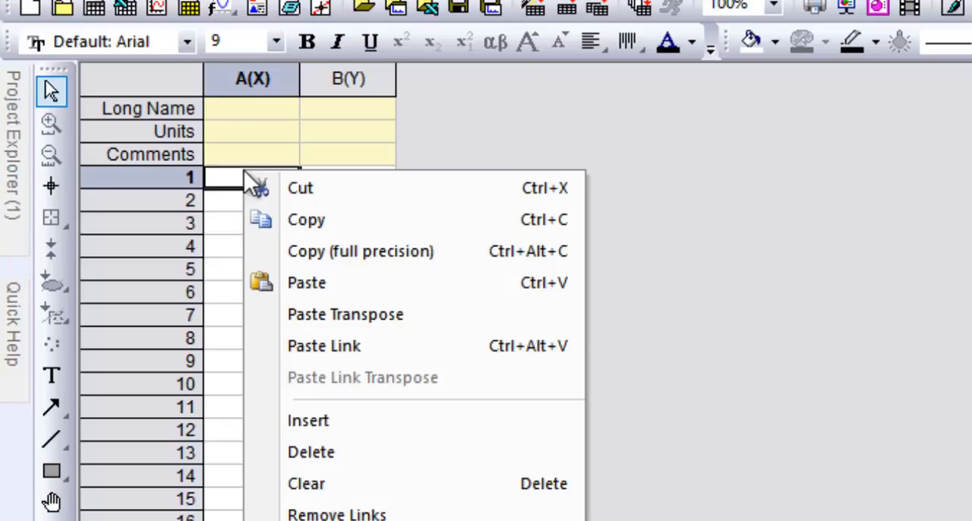
pyautogui.click(315, 274)
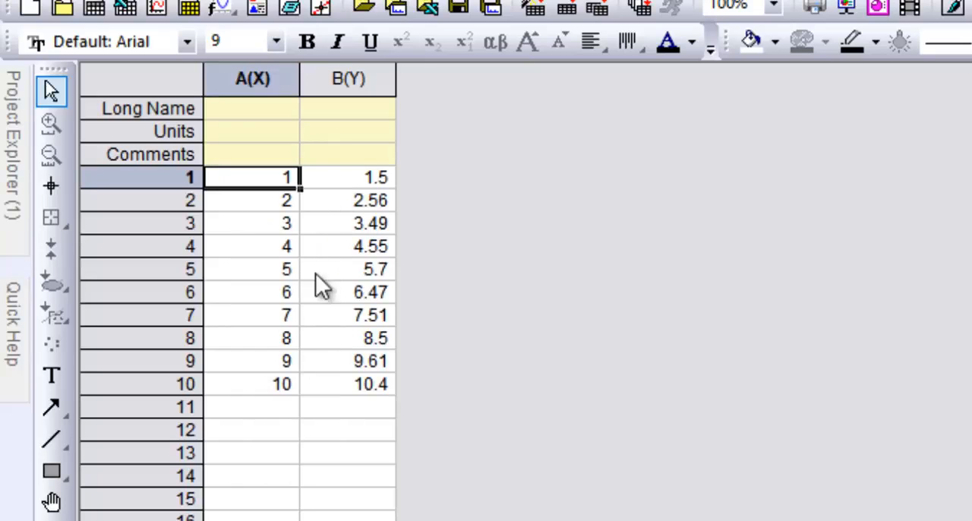
# - Create a scatter plot from columns A(X) and B(Y) and dismiss the reminder message
pyautogui.click(268, 78)
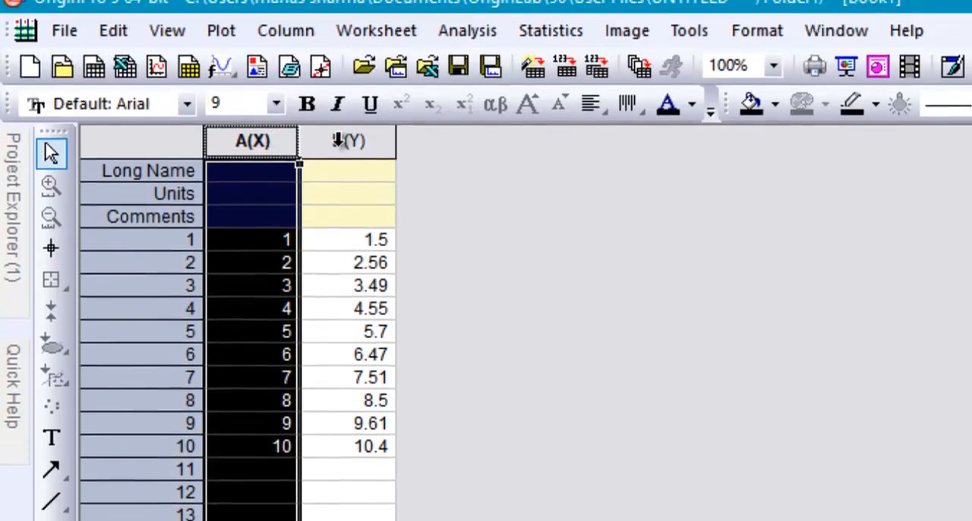
pyautogui.keyDown('ctrl'); pyautogui.click(338, 79); pyautogui.keyUp('ctrl')
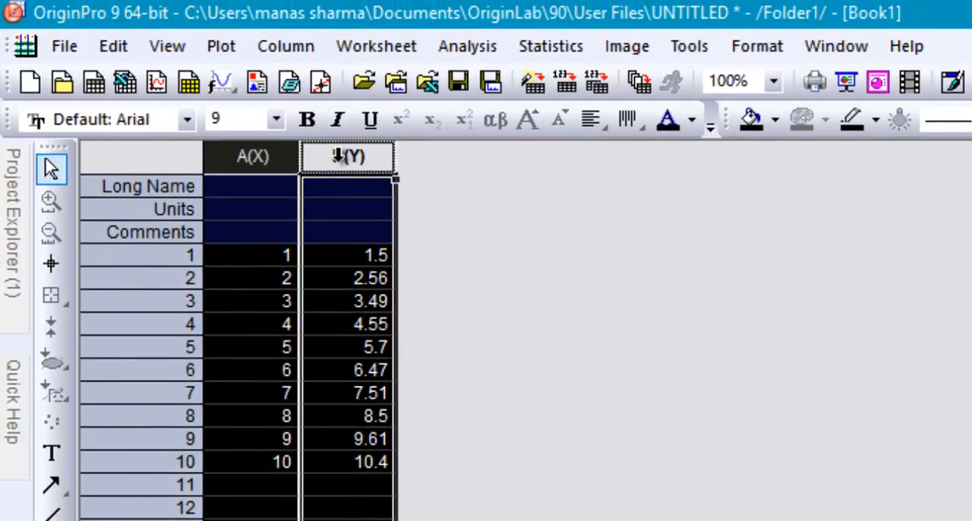
pyautogui.rightClick(337, 155)
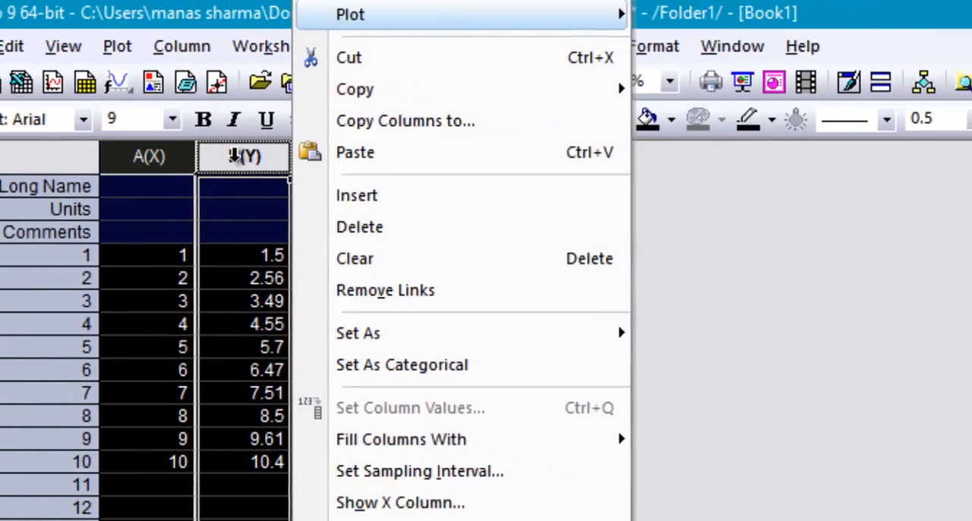
pyautogui.press('Right')
pyautogui.press('Down')
pyautogui.press('Right')
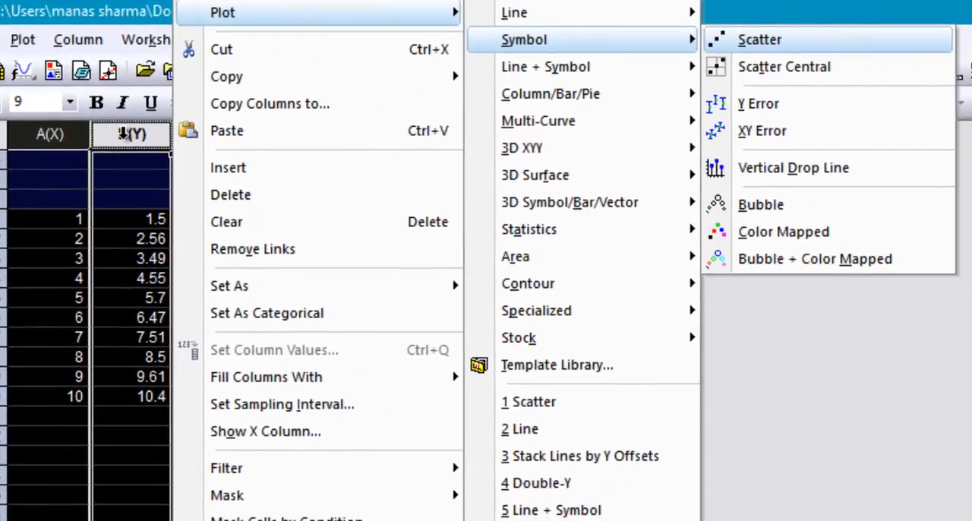
pyautogui.press('Return')
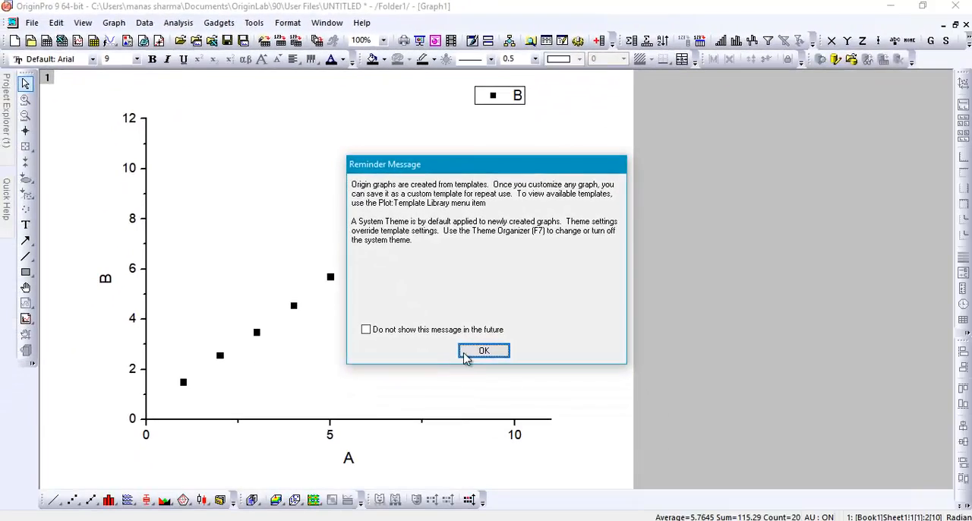
pyautogui.click(483, 352)
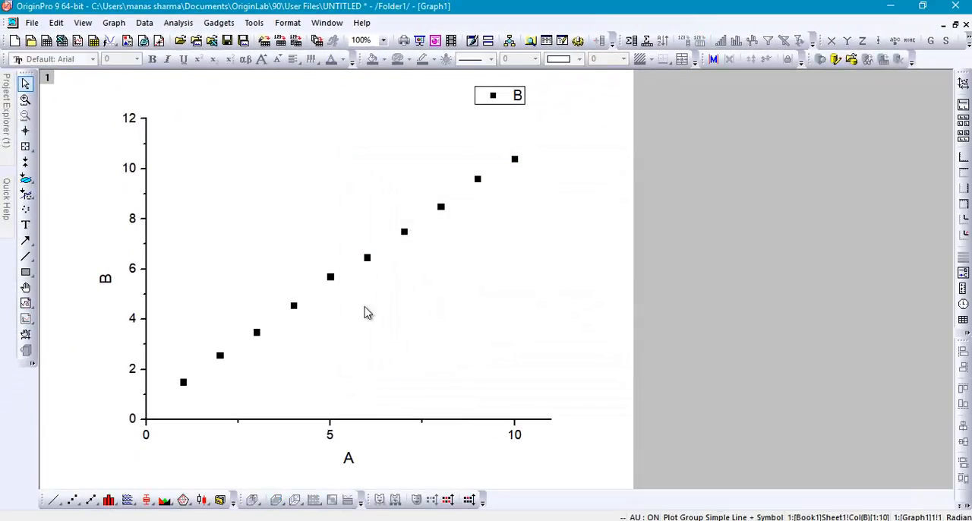
# - Run a linear fit on the plotted data with the existing fit options and switch to the report sheet
pyautogui.click(178, 22)
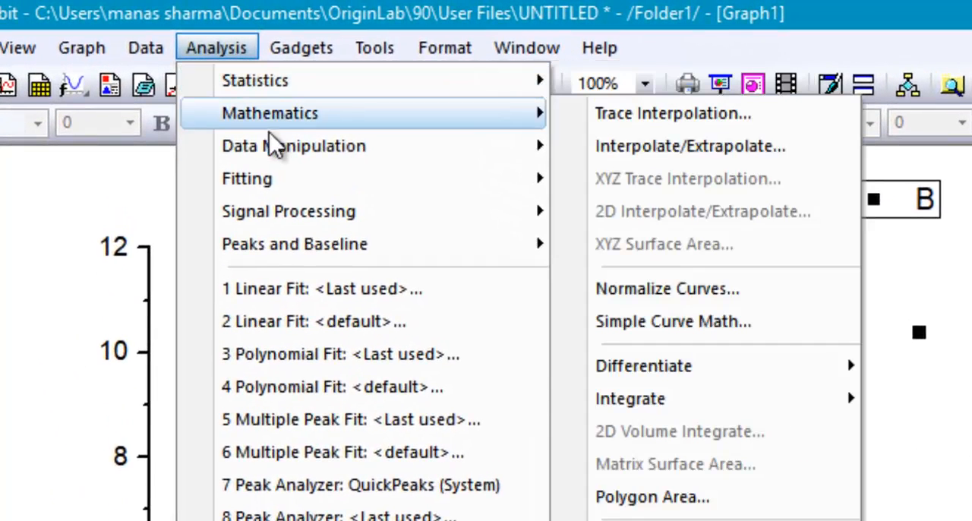
pyautogui.moveTo(278, 178)
pyautogui.moveTo(651, 187)
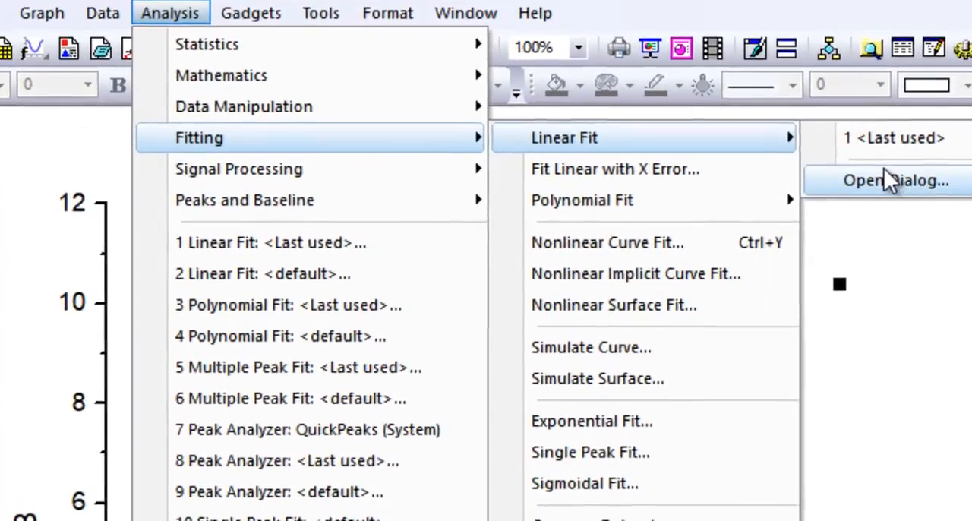
pyautogui.click(903, 199)
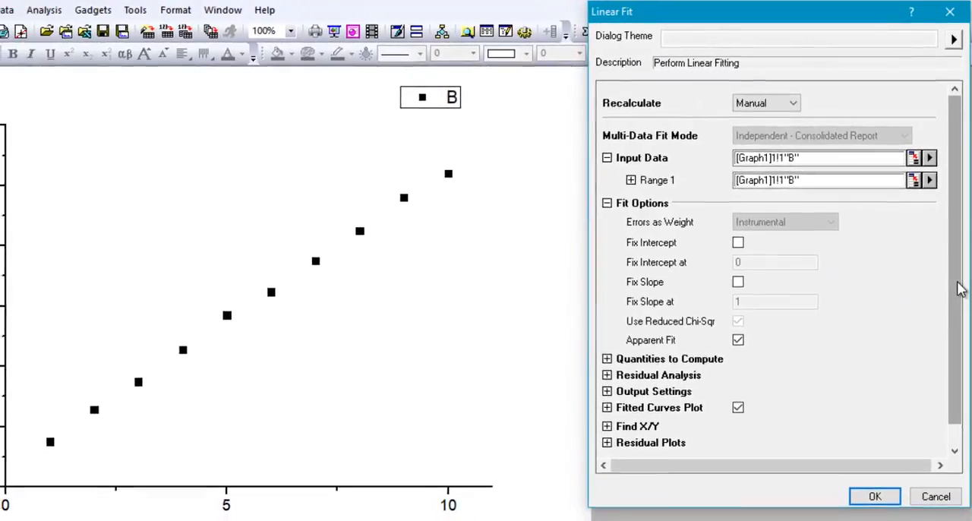
pyautogui.scroll(-1, 959, 334)
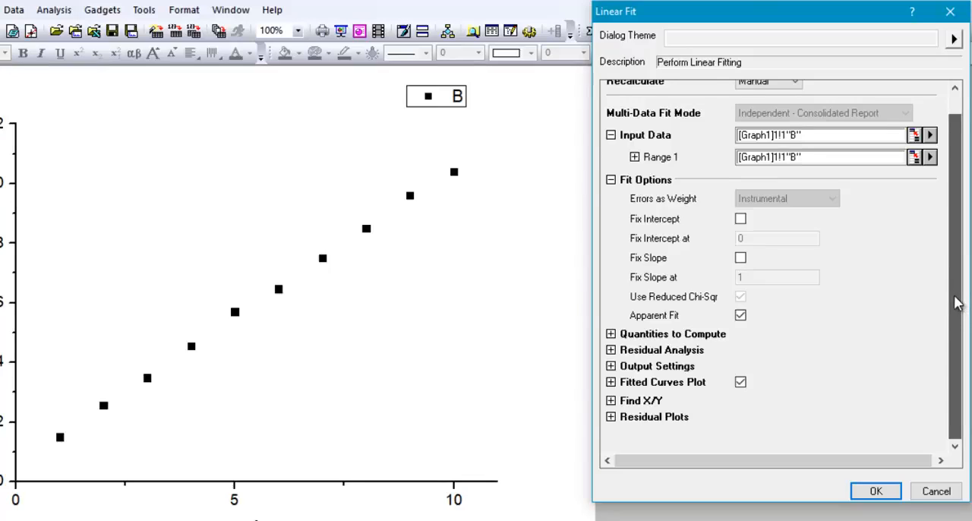
pyautogui.scroll(1, 955, 300)
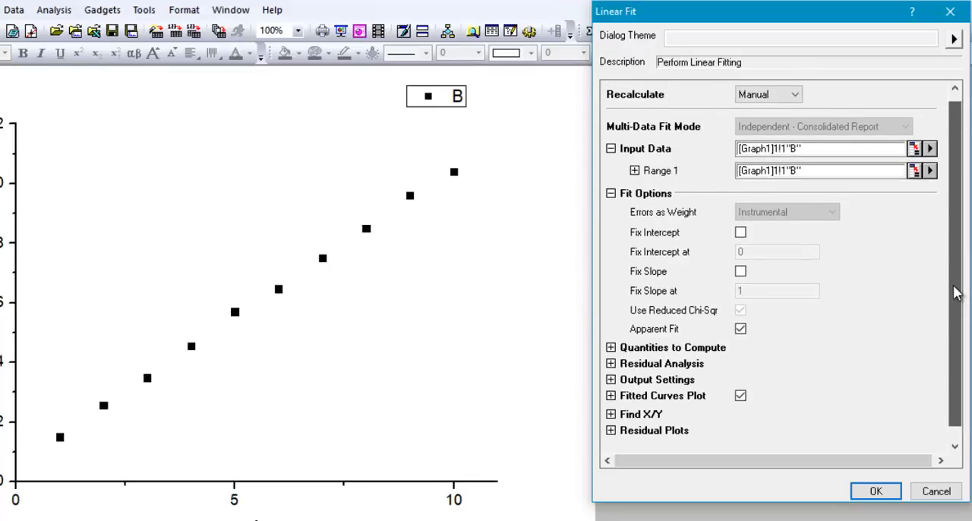
pyautogui.scroll(-1, 955, 296)
pyautogui.scroll(1, 952, 291)
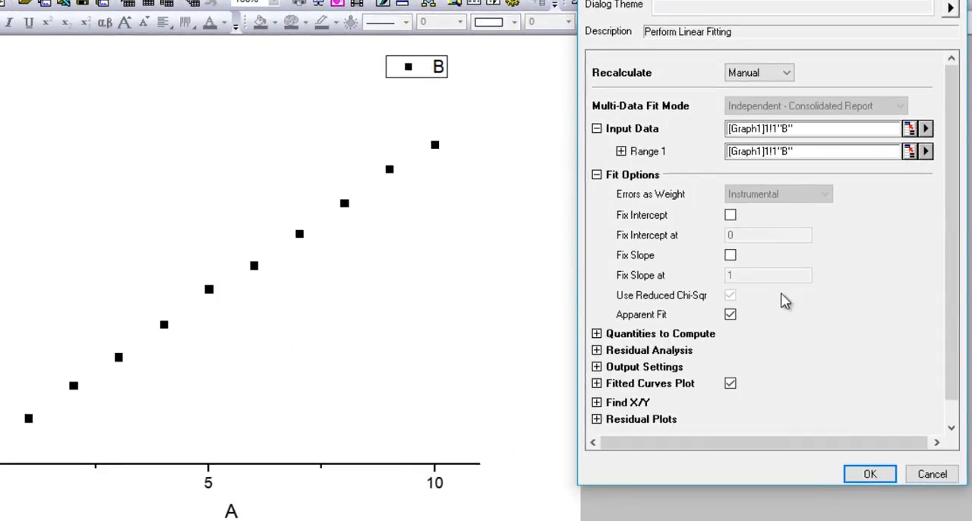
pyautogui.click(869, 473)
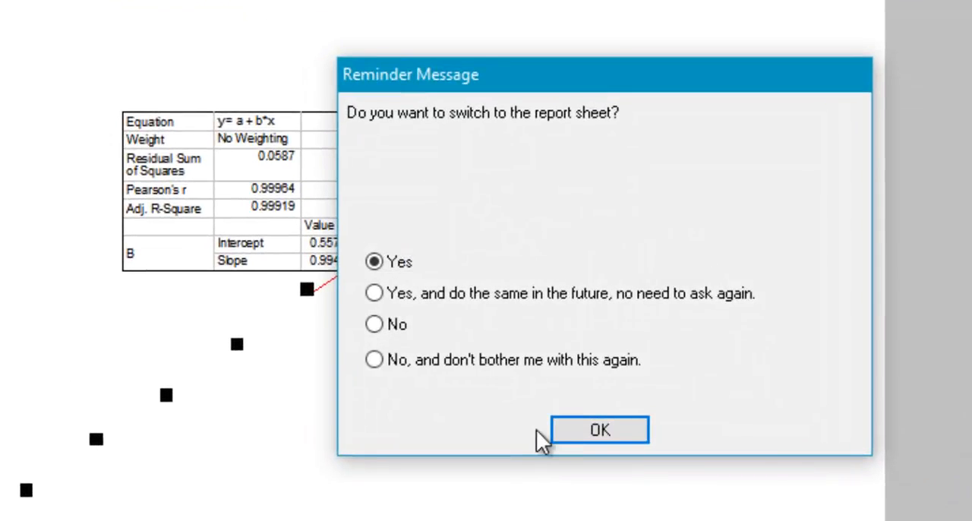
pyautogui.click(571, 430)
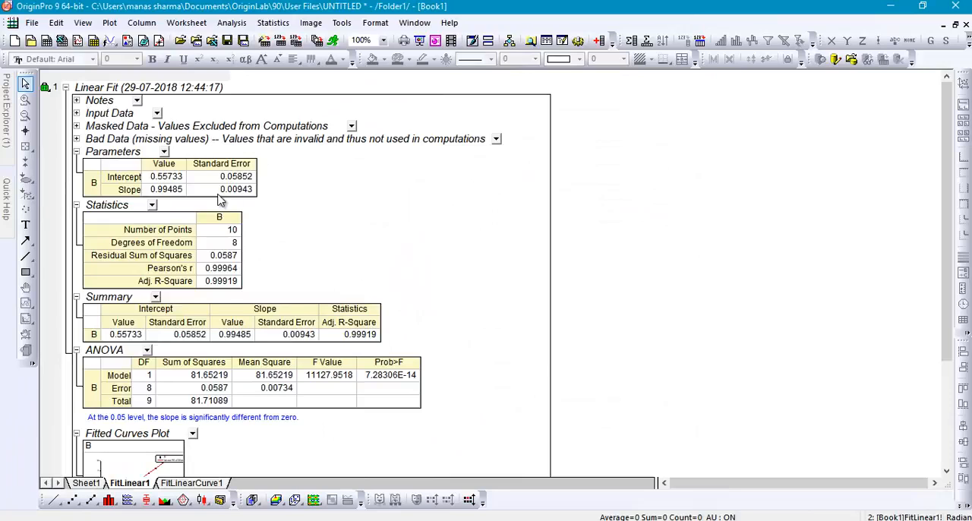
# - Place the Excel window beside the fit report and compare the slope and intercept with the chart's trendline equation
pyautogui.scroll(-6, 221, 199)
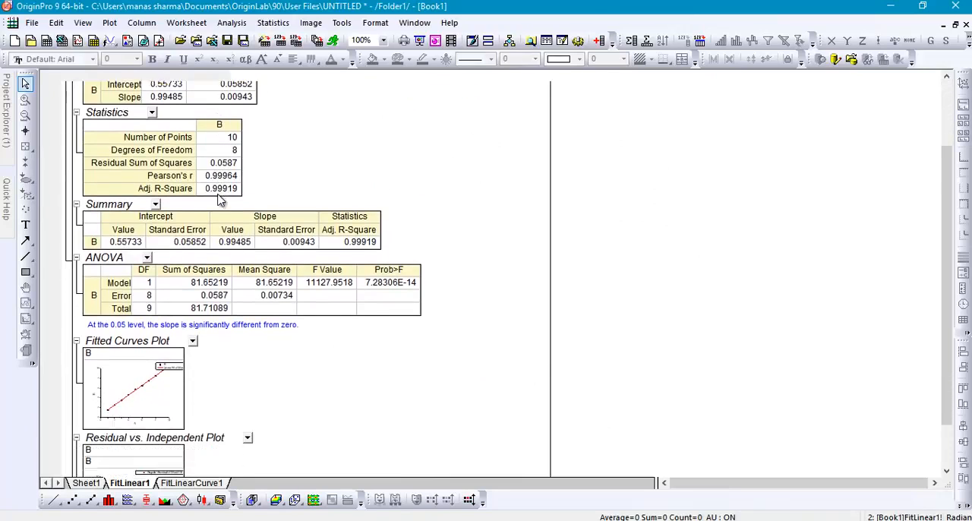
pyautogui.scroll(-4, 220, 199)
pyautogui.scroll(9, 220, 199)
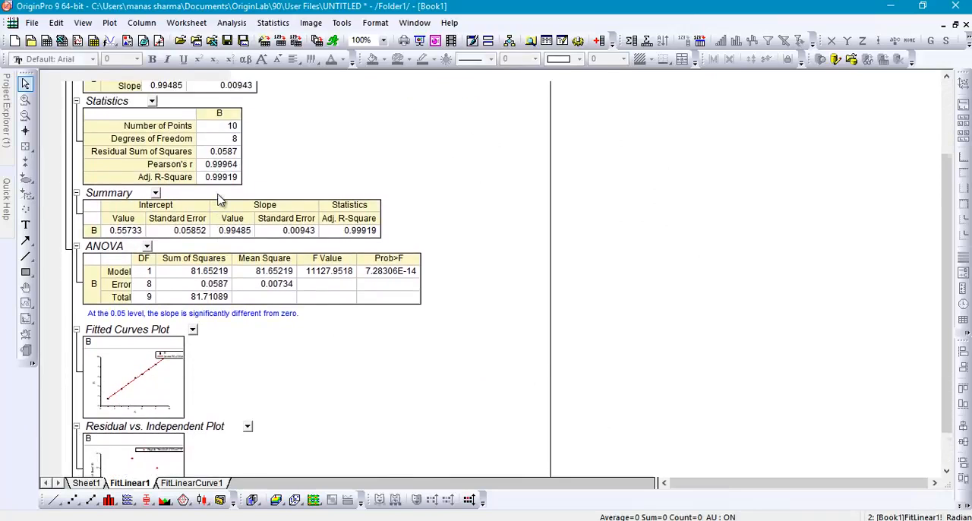
pyautogui.scroll(1, 220, 199)
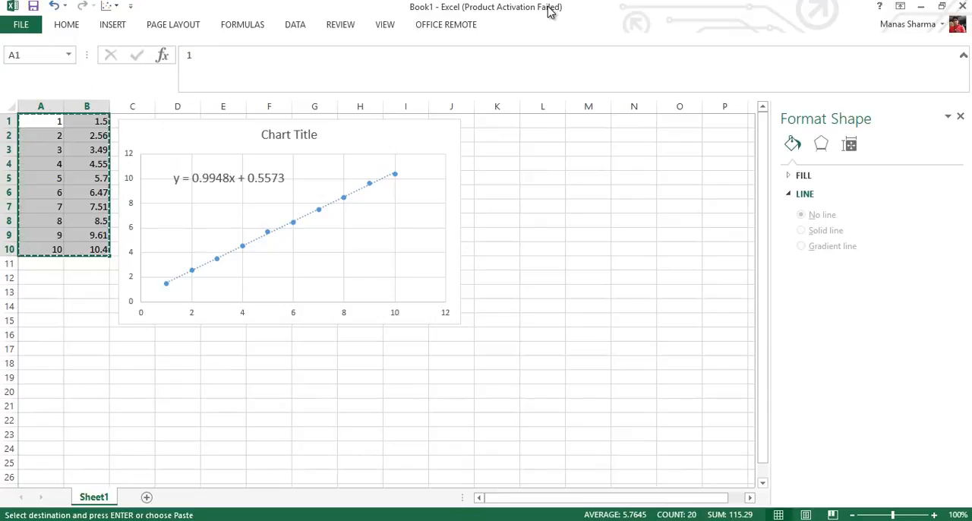
pyautogui.click(942, 7)
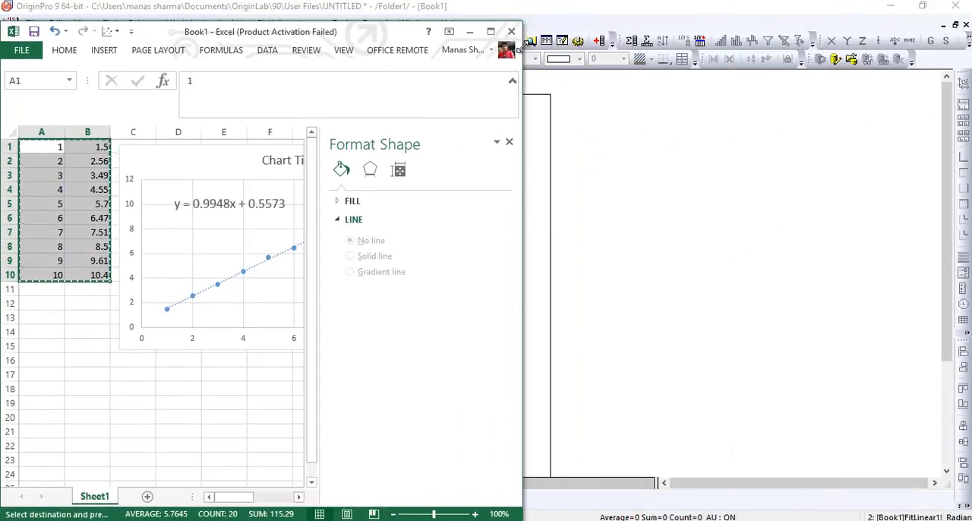
pyautogui.moveTo(349, 34); pyautogui.dragTo(706, 32)
pyautogui.moveTo(813, 15); pyautogui.dragTo(880, 5)
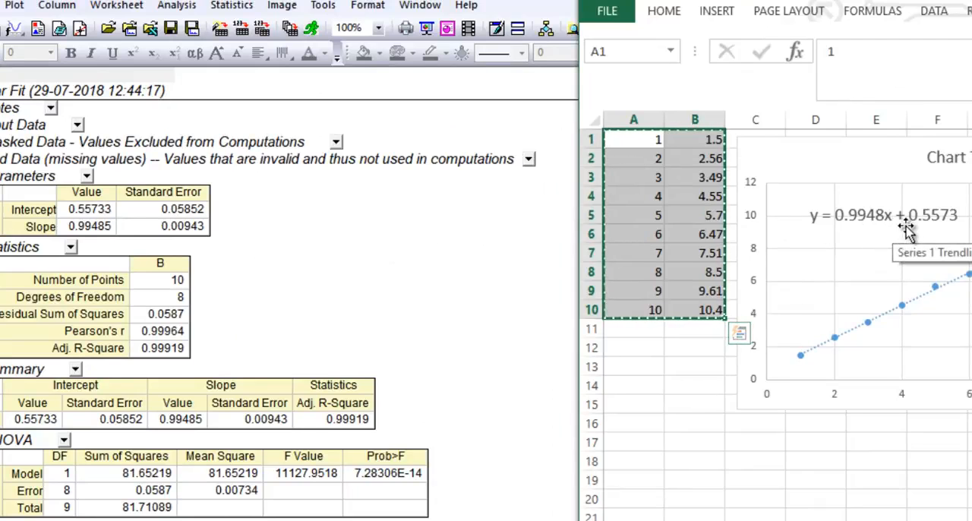
pyautogui.click(483, 304)
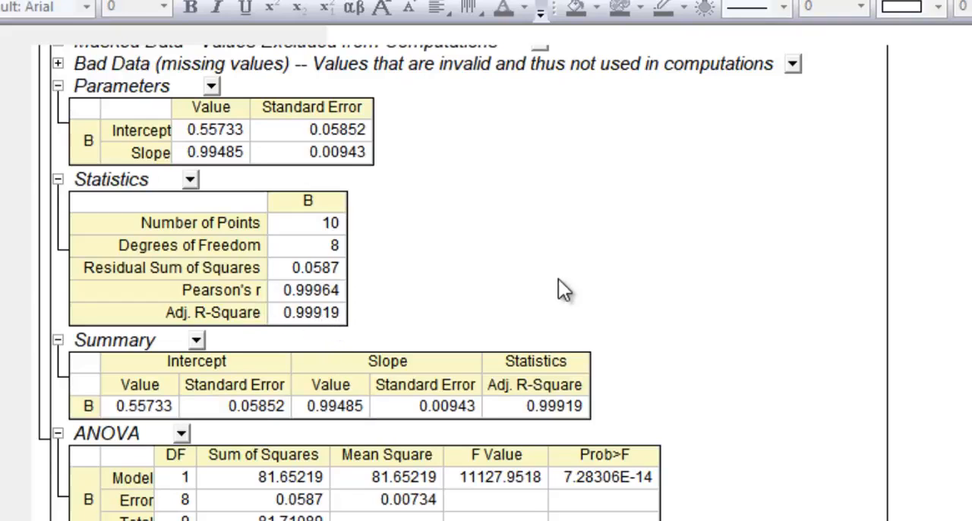
# - Examine the report's statistics, summary and ANOVA tables, the fitted curves plot and the residual plot
pyautogui.scroll(-3, 559, 281)
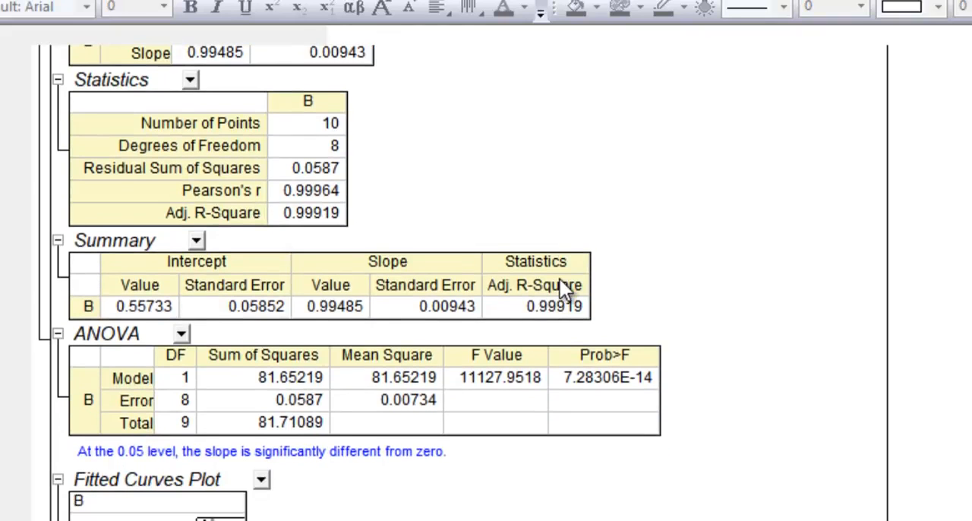
pyautogui.scroll(-3, 560, 279)
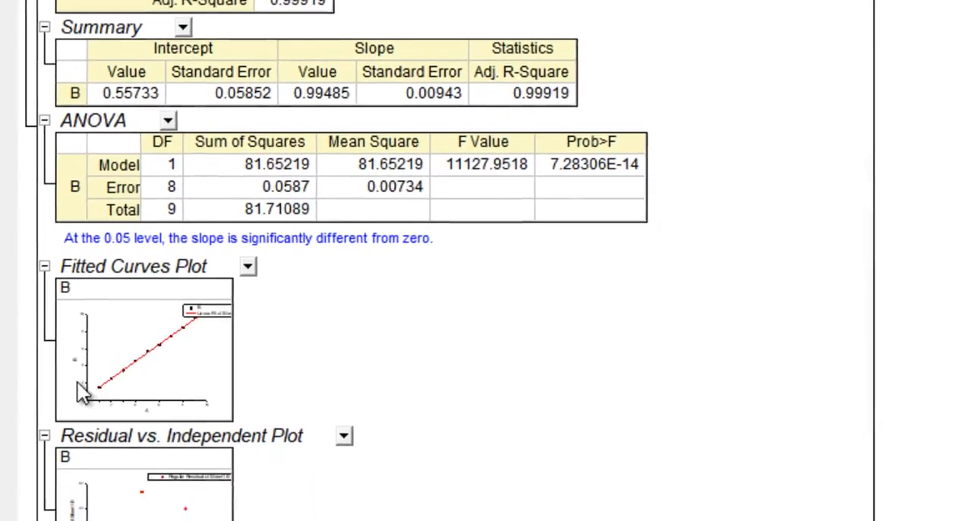
pyautogui.click(81, 382)
pyautogui.click(376, 275)
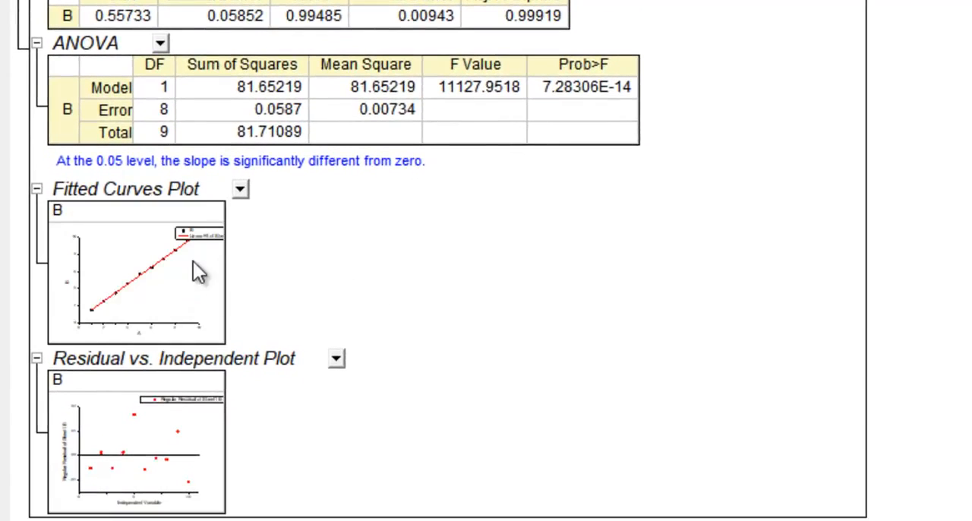
pyautogui.click(249, 187)
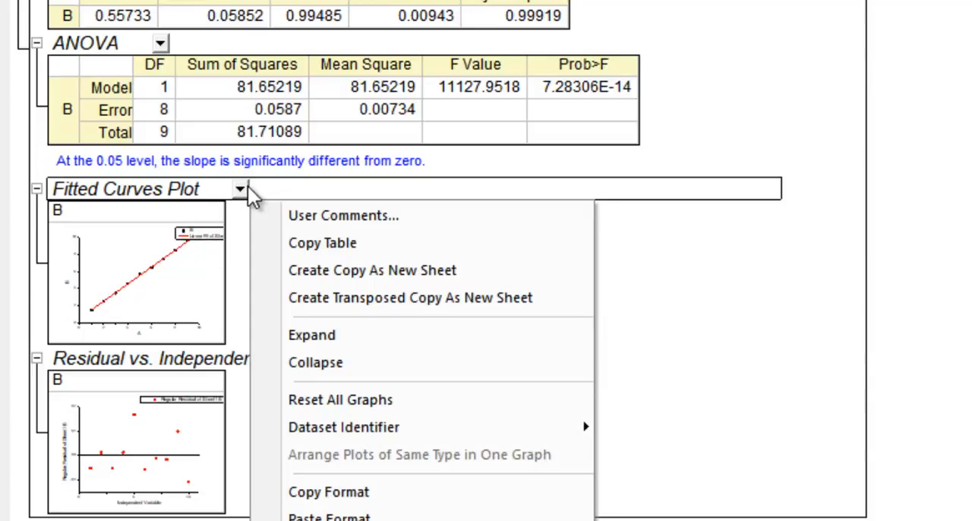
pyautogui.click(685, 70)
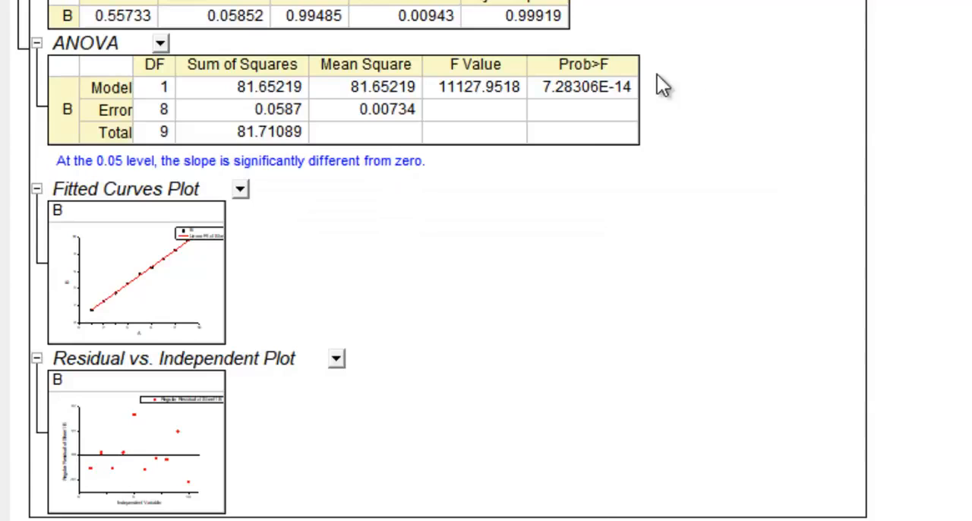
# - Open Graph1, enlarge the fit results table slightly and move it off the page, clear of the plotted data
pyautogui.moveTo(2, 76)
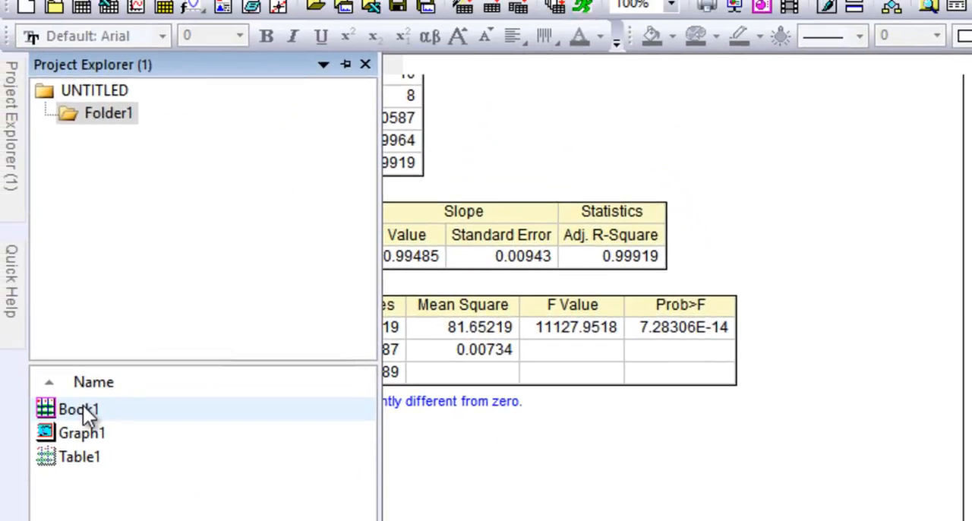
pyautogui.doubleClick(84, 433)
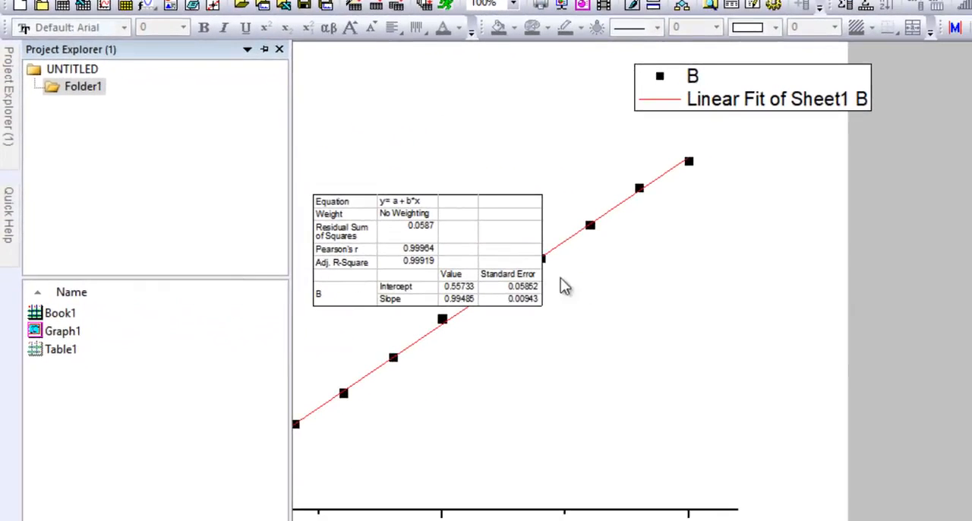
pyautogui.click(580, 289)
pyautogui.moveTo(470, 227); pyautogui.dragTo(846, 236)
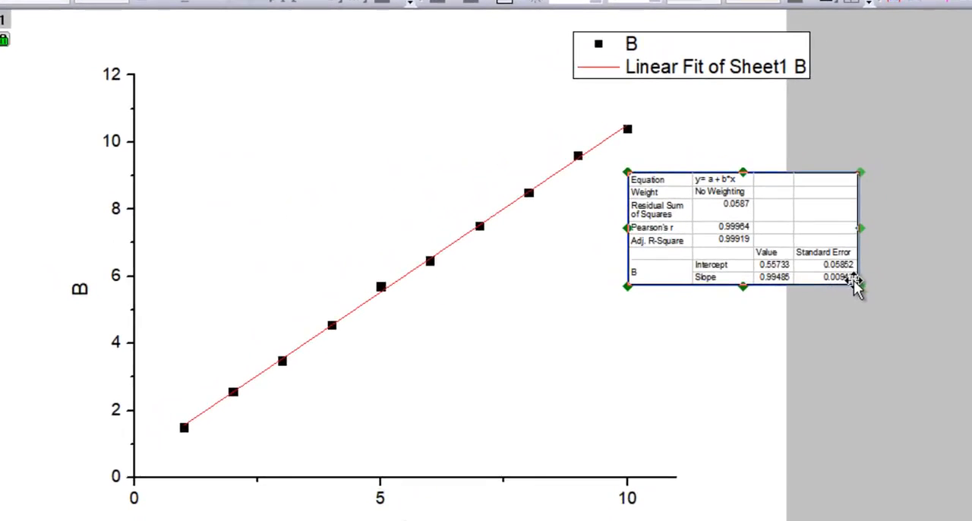
pyautogui.moveTo(861, 285); pyautogui.dragTo(892, 309)
pyautogui.moveTo(836, 251); pyautogui.dragTo(971, 241)
pyautogui.click(592, 375)
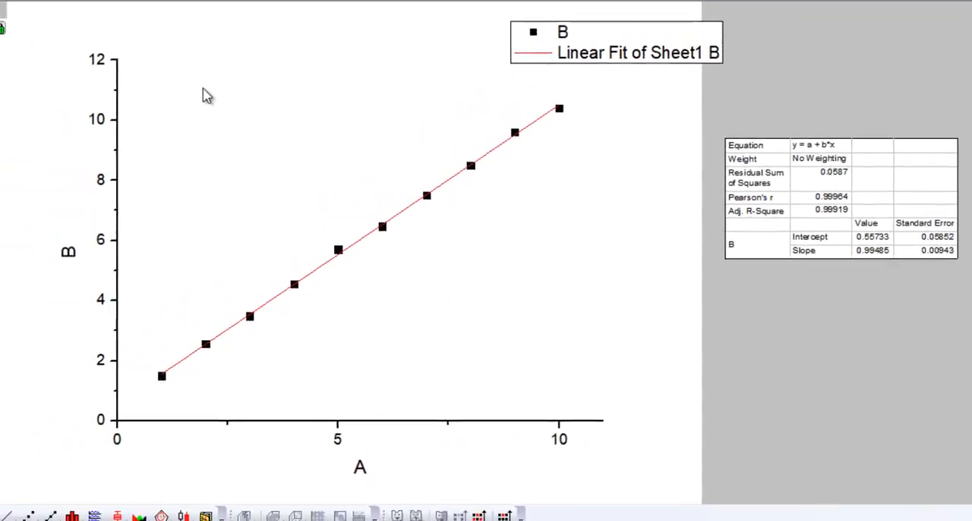
# - Select only the fifth to seventh points of the plotted data with the Regional Data Selector
pyautogui.click(85, 57)
pyautogui.click(191, 262)
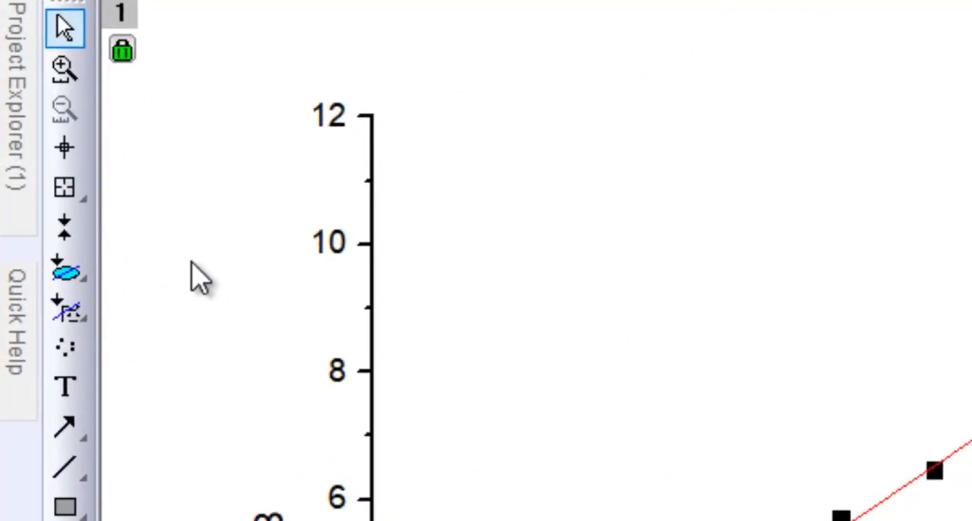
pyautogui.click(66, 274)
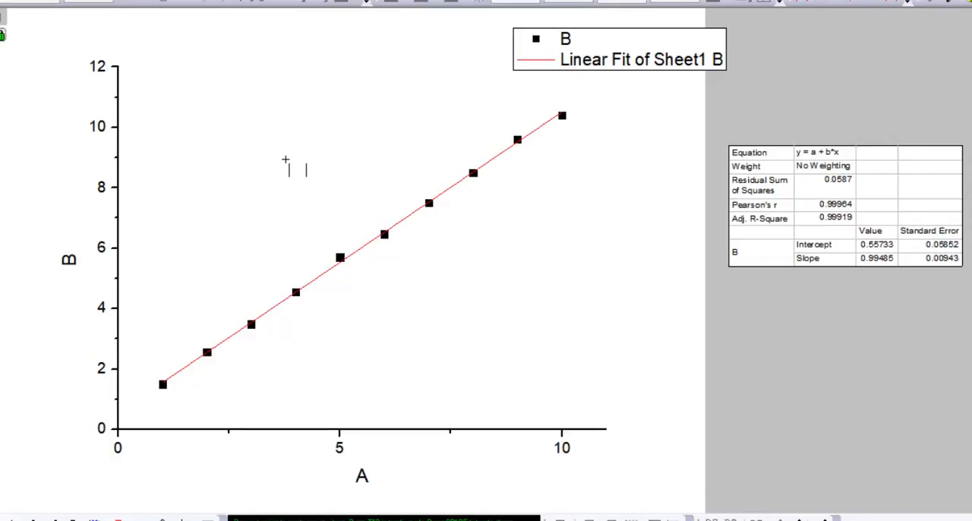
pyautogui.moveTo(276, 155); pyautogui.dragTo(448, 273)
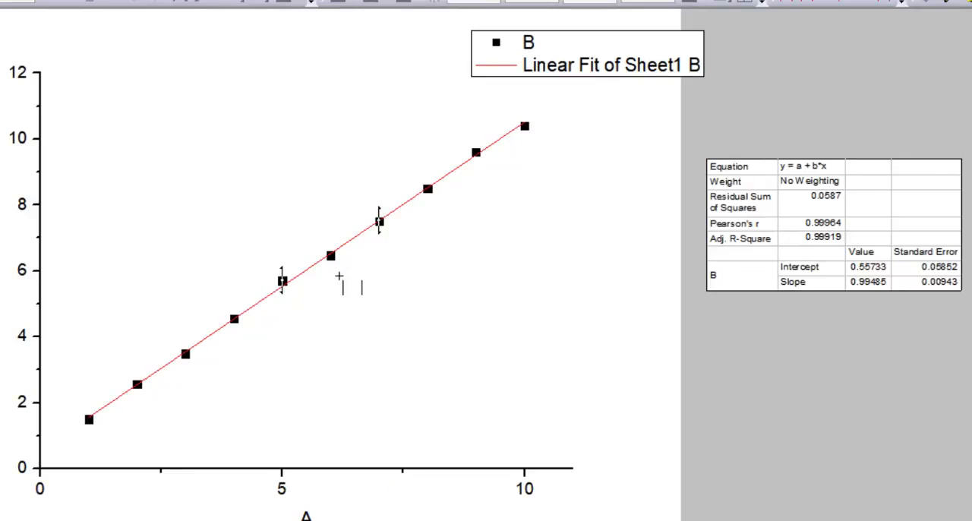
# - Run a linear fit on the selected points with the existing fit options and switch to its report sheet
pyautogui.click(124, 15)
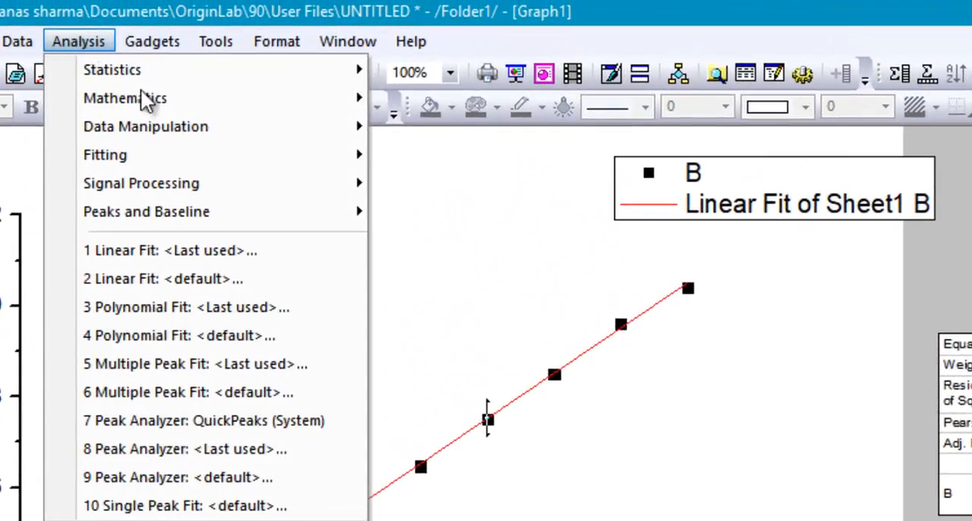
pyautogui.moveTo(233, 152)
pyautogui.moveTo(527, 159)
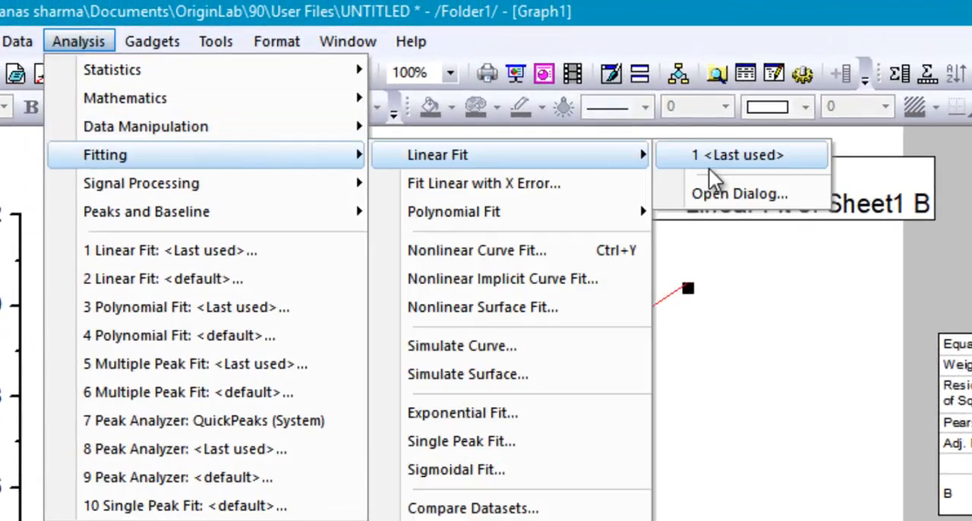
pyautogui.click(720, 196)
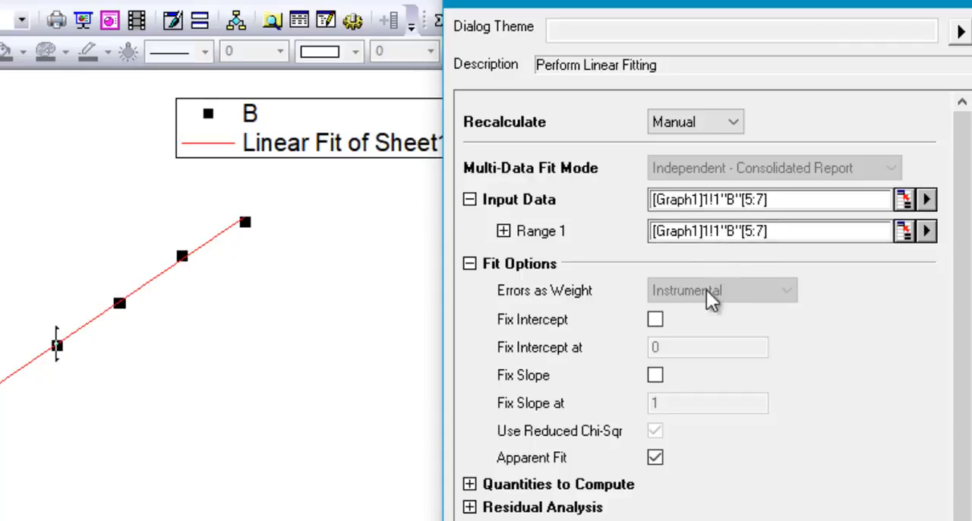
pyautogui.click(944, 501)
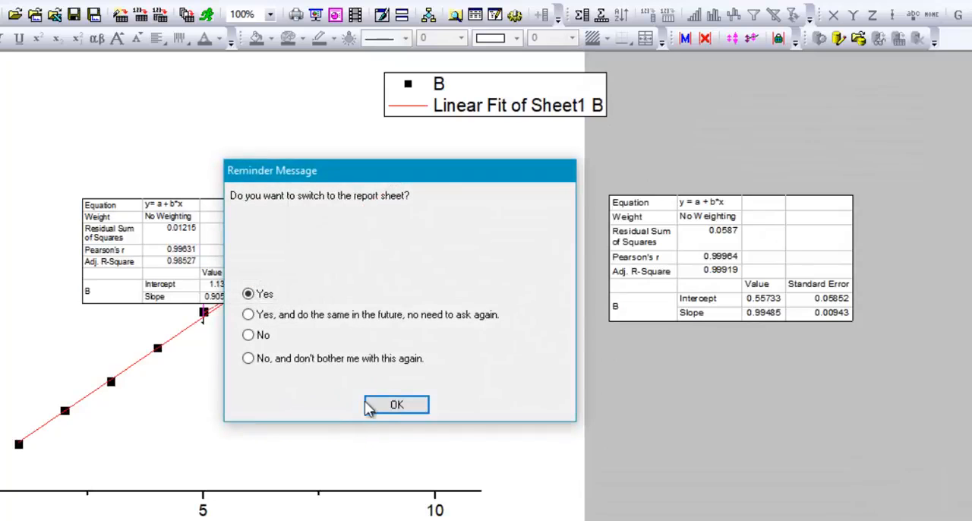
pyautogui.click(369, 408)
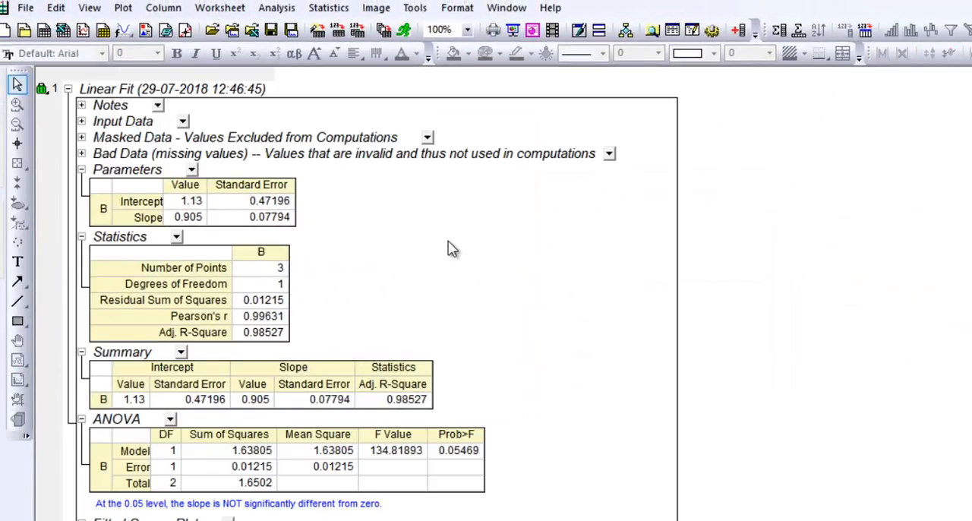
# - Examine the three-point fit report's parameters, statistics, summary and ANOVA tables and its fitted curves plot
pyautogui.scroll(-3, 346, 288)
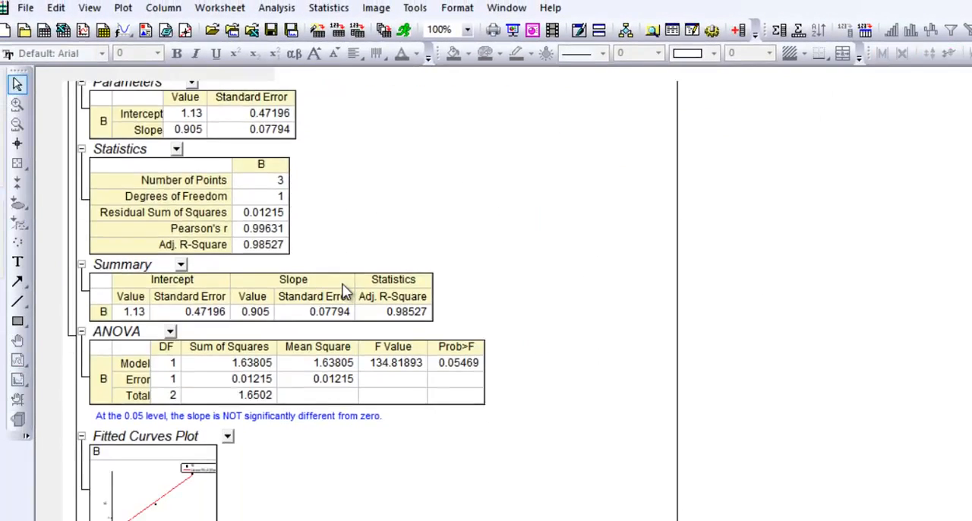
pyautogui.scroll(3, 343, 262)
pyautogui.scroll(-6, 345, 293)
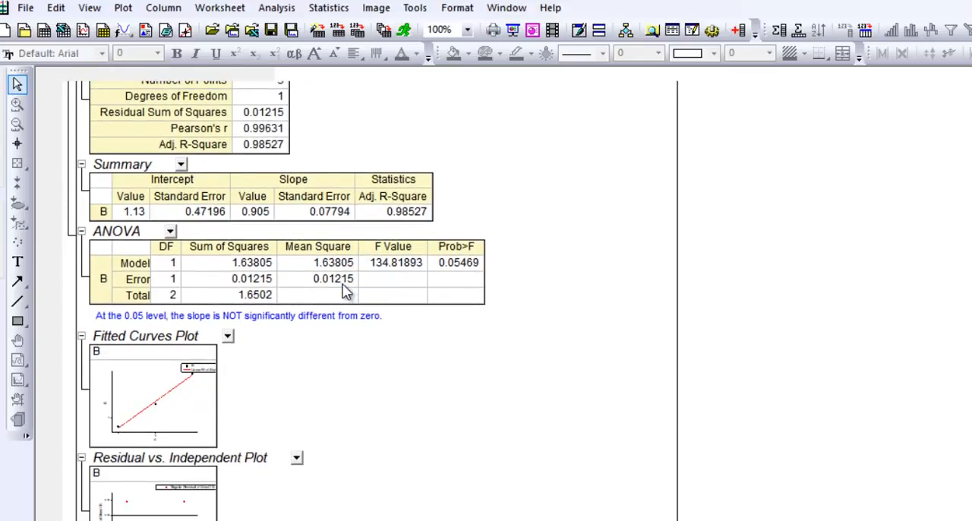
pyautogui.scroll(2, 345, 292)
pyautogui.scroll(3, 332, 276)
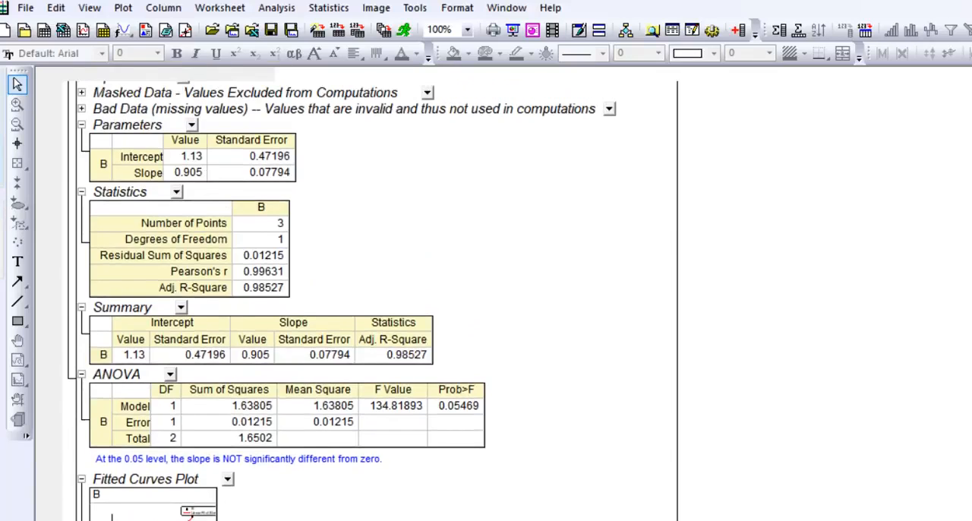
pyautogui.scroll(-2, 424, 257)
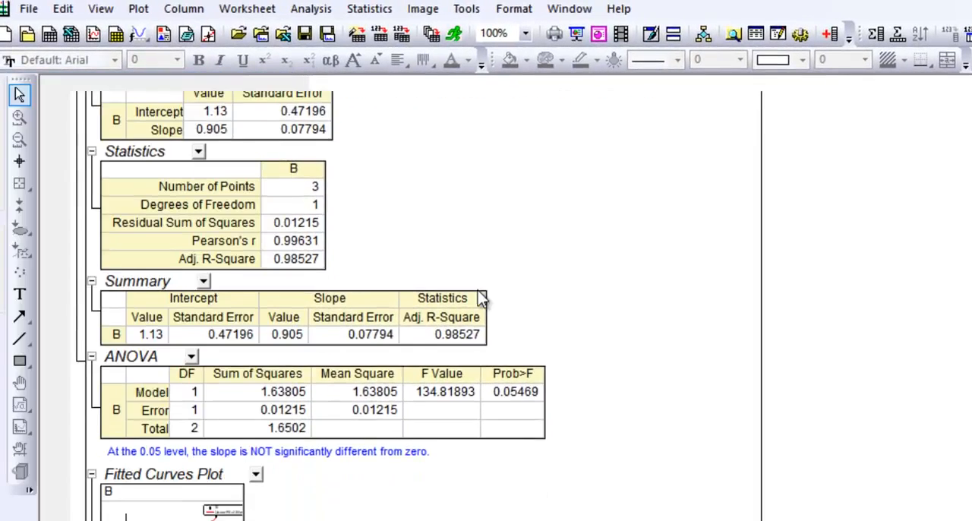
pyautogui.scroll(-2, 477, 290)
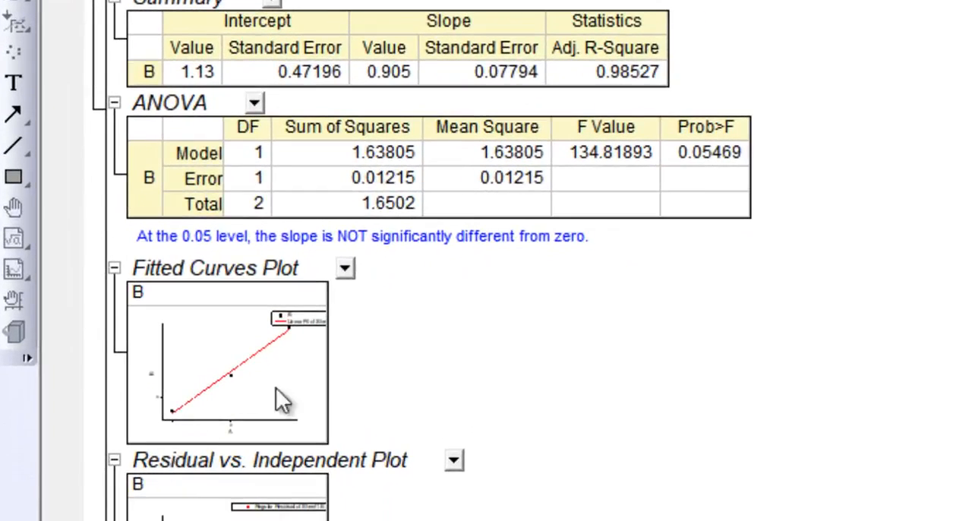
# - Open Graph1 and move the new fit results table off the page, below the first fit's table
pyautogui.moveTo(10, 3)
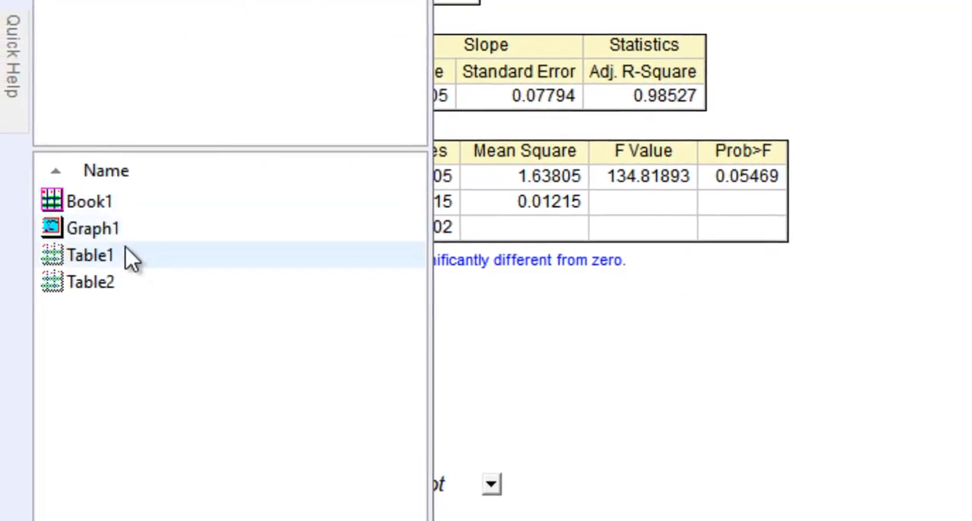
pyautogui.doubleClick(125, 240)
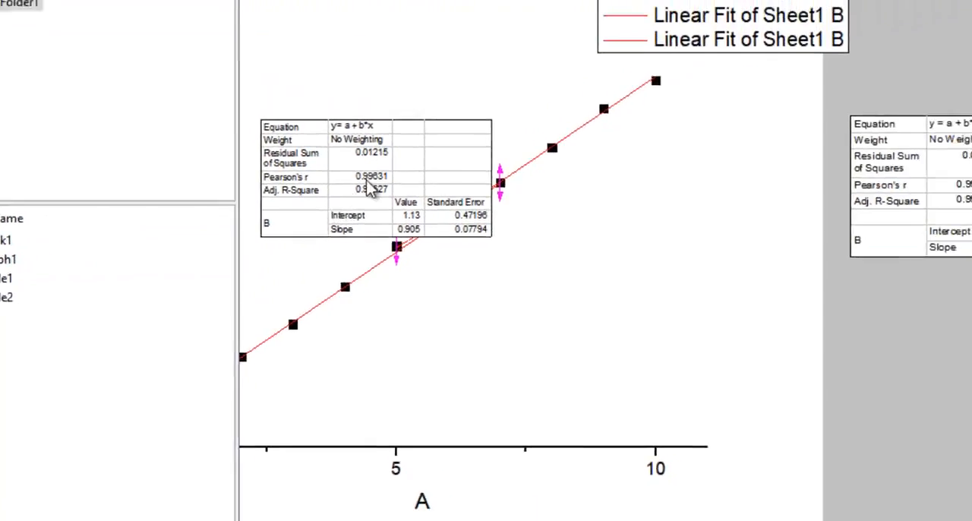
pyautogui.moveTo(336, 190); pyautogui.dragTo(896, 336)
pyautogui.click(553, 315)
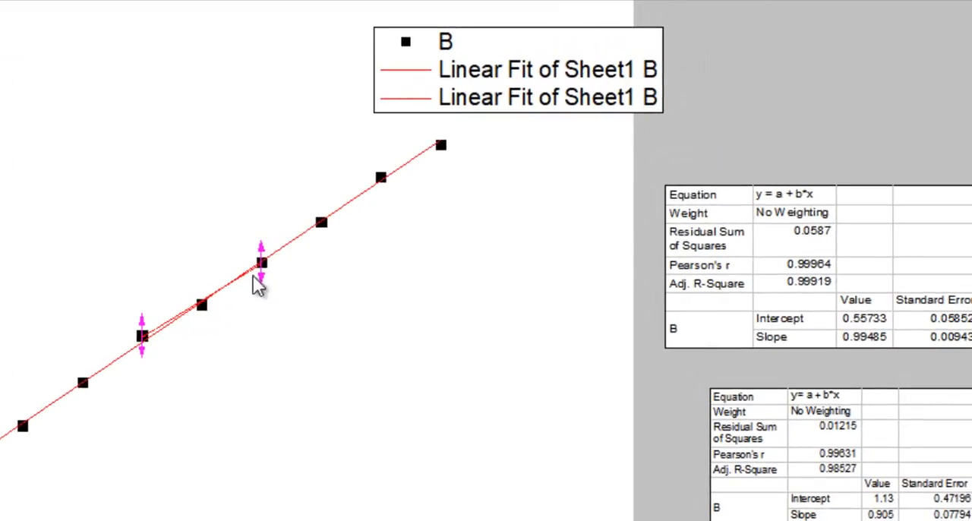
# - Format the second linear fit line in green with a width of 1
pyautogui.doubleClick(426, 106)
pyautogui.click(532, 303)
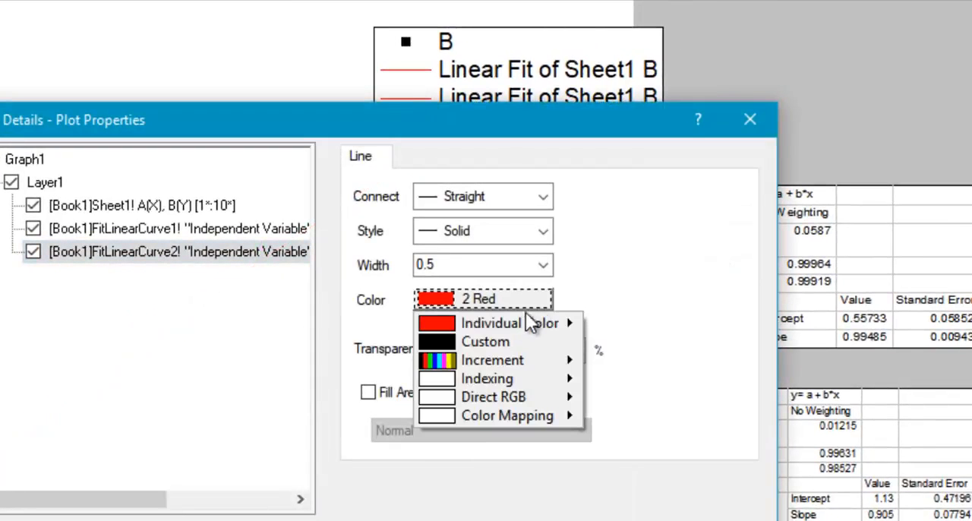
pyautogui.moveTo(526, 325)
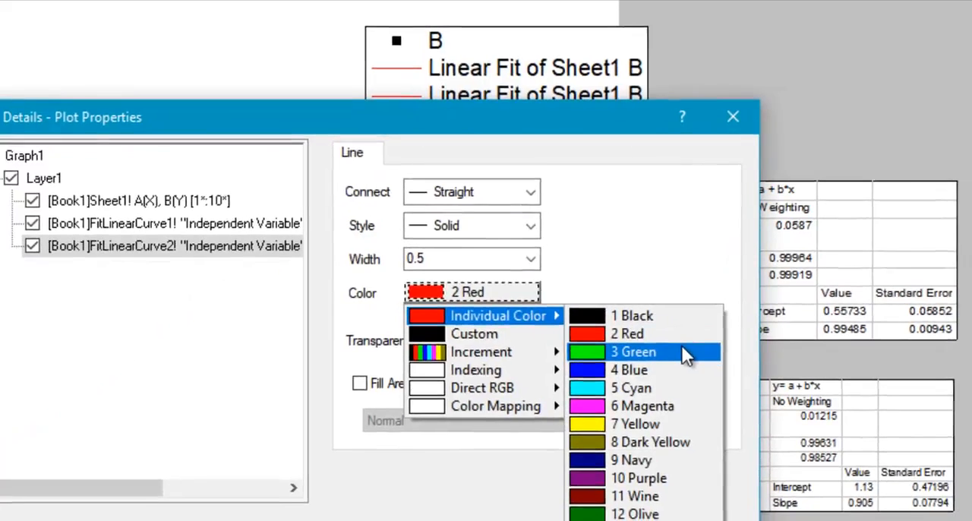
pyautogui.click(684, 356)
pyautogui.click(544, 265)
pyautogui.click(503, 252)
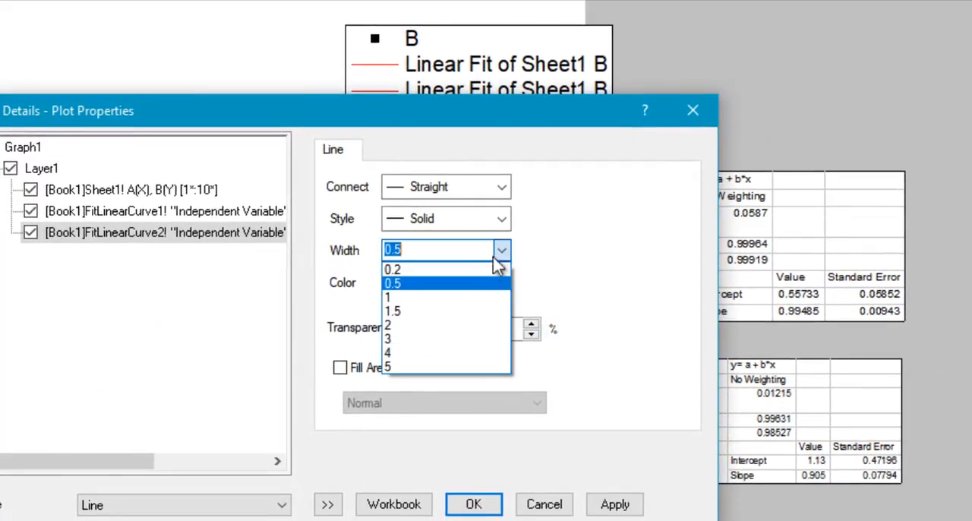
pyautogui.click(486, 297)
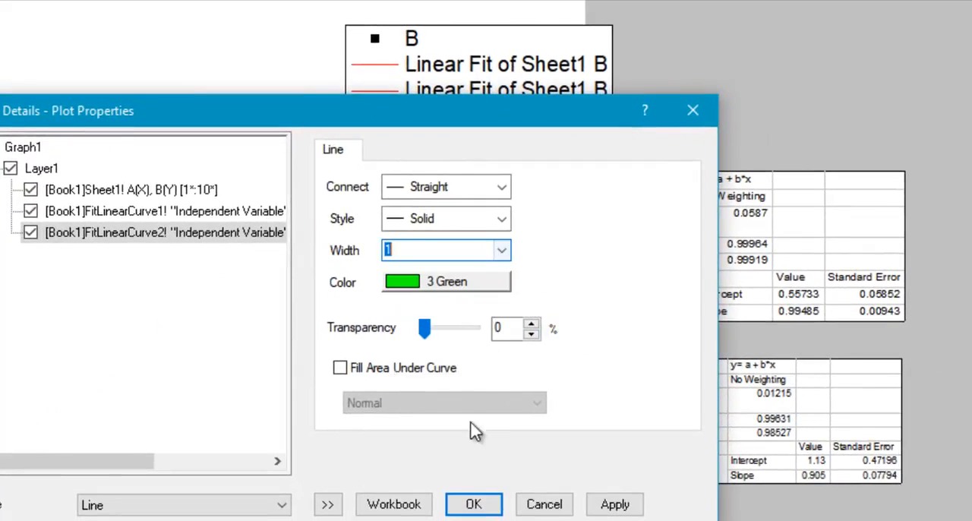
pyautogui.click(473, 504)
pyautogui.click(377, 284)
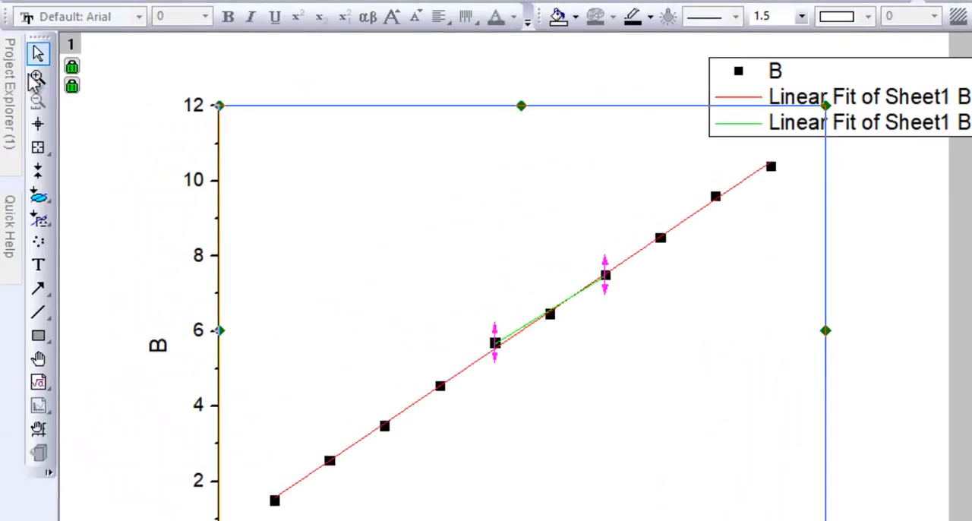
# - Inspect the green and red fit lines at close range around the selected points, and restore the full graph view
pyautogui.click(36, 78)
pyautogui.moveTo(461, 267); pyautogui.dragTo(733, 405)
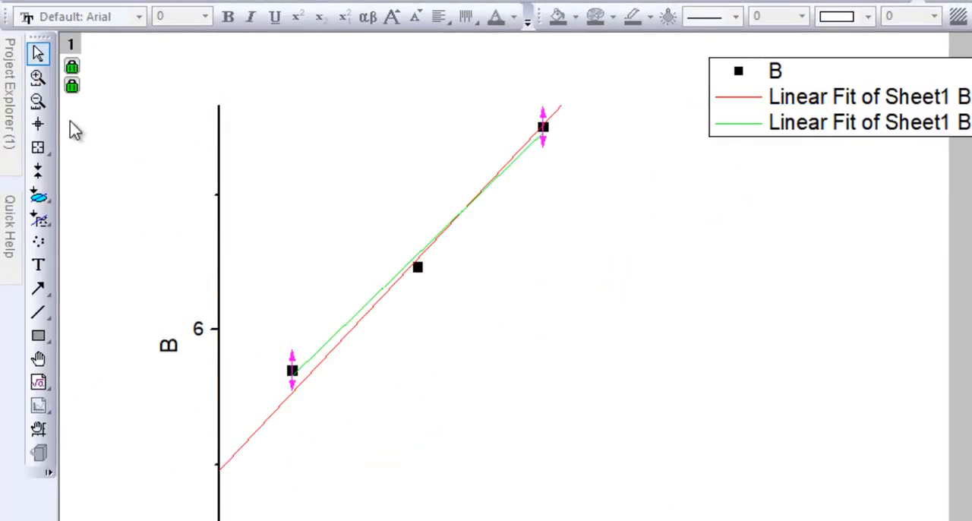
pyautogui.click(38, 101)
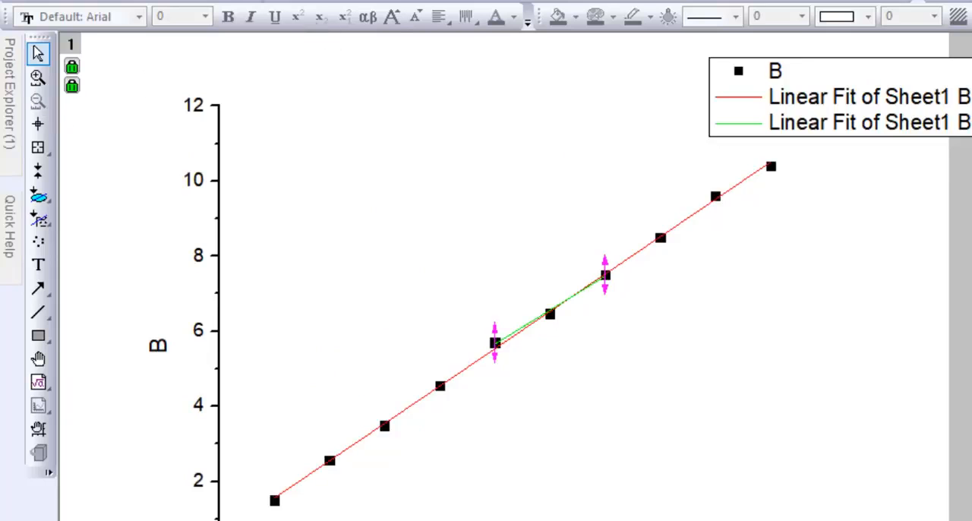
# - Open the Linear Fit dialog for the whole plotted dataset B
pyautogui.click(29, 26)
pyautogui.moveTo(123, 26)
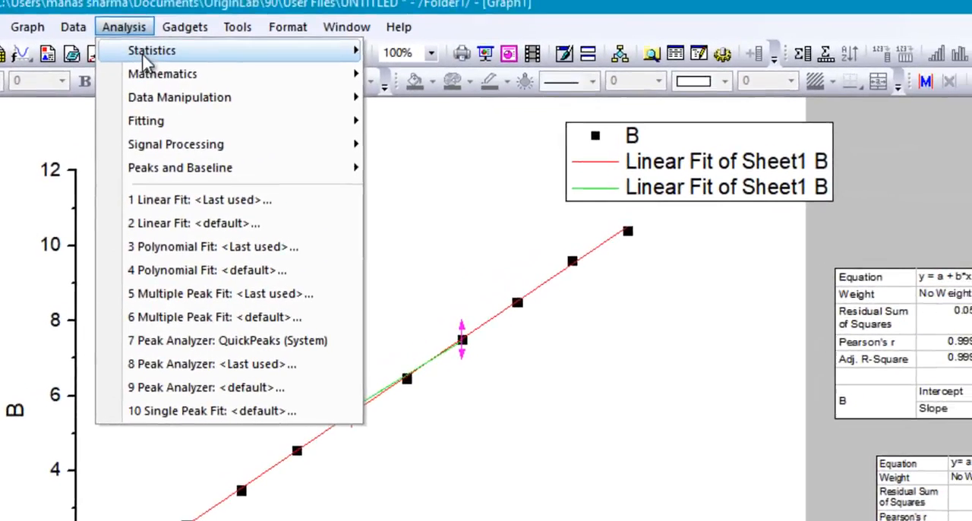
pyautogui.moveTo(328, 62)
pyautogui.moveTo(311, 129)
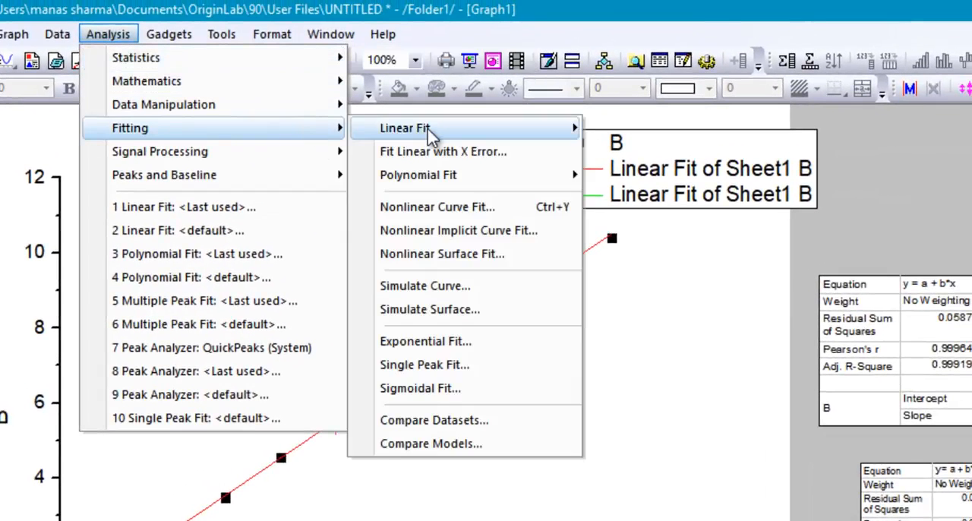
pyautogui.moveTo(429, 130)
pyautogui.click(629, 157)
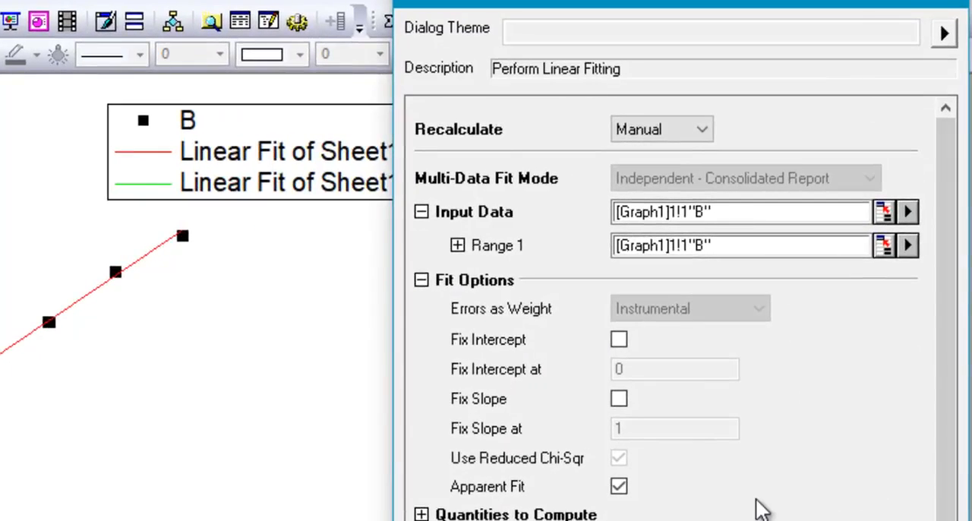
# - Try fixing the intercept at 0 in the fit options, and clear that option again
pyautogui.click(619, 345)
pyautogui.doubleClick(630, 367)
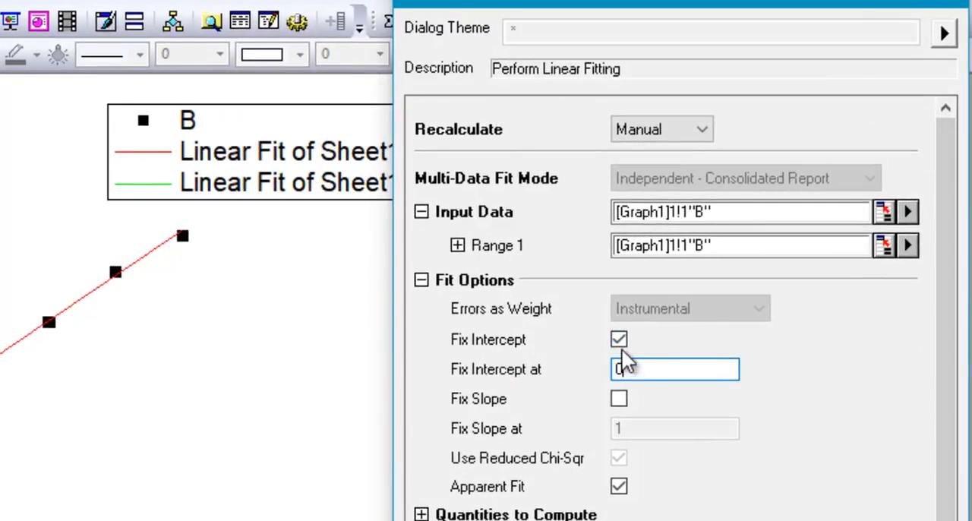
pyautogui.click(619, 340)
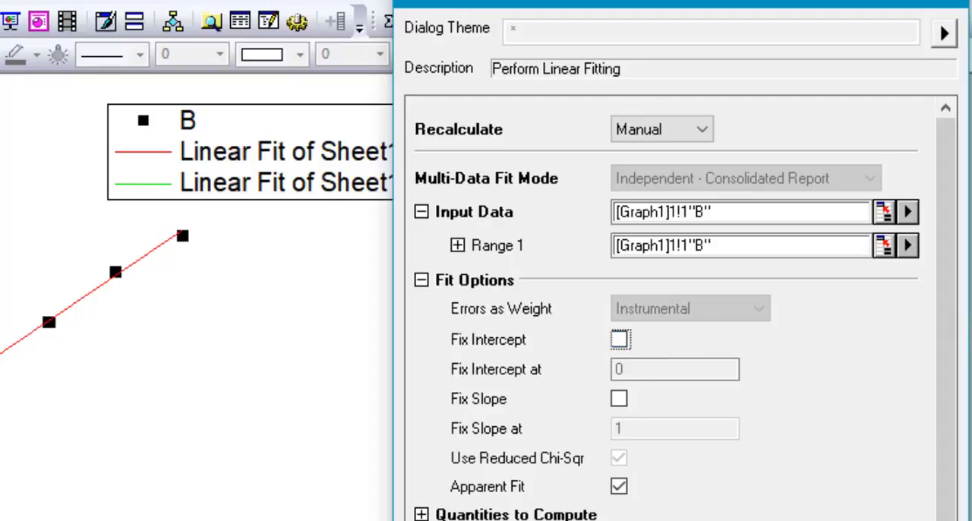
# - Review the quantities to compute in the linear fit, examining the options under Fit Parameters and Fit Statistics
pyautogui.moveTo(952, 347); pyautogui.dragTo(951, 372)
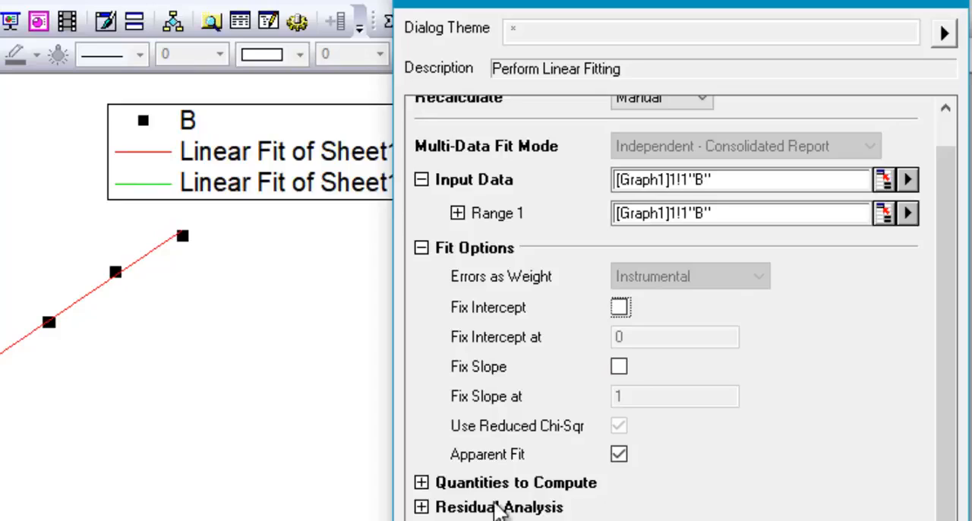
pyautogui.click(421, 483)
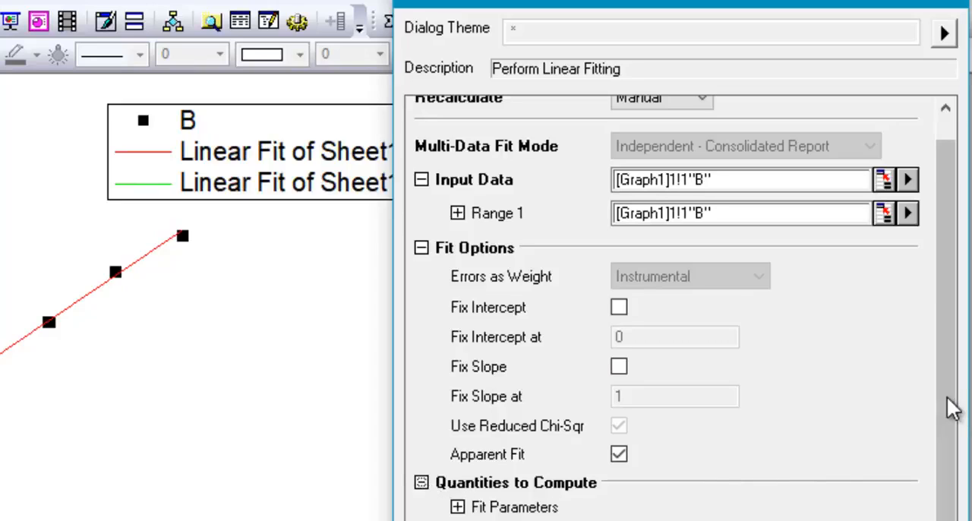
pyautogui.moveTo(946, 403); pyautogui.dragTo(954, 520)
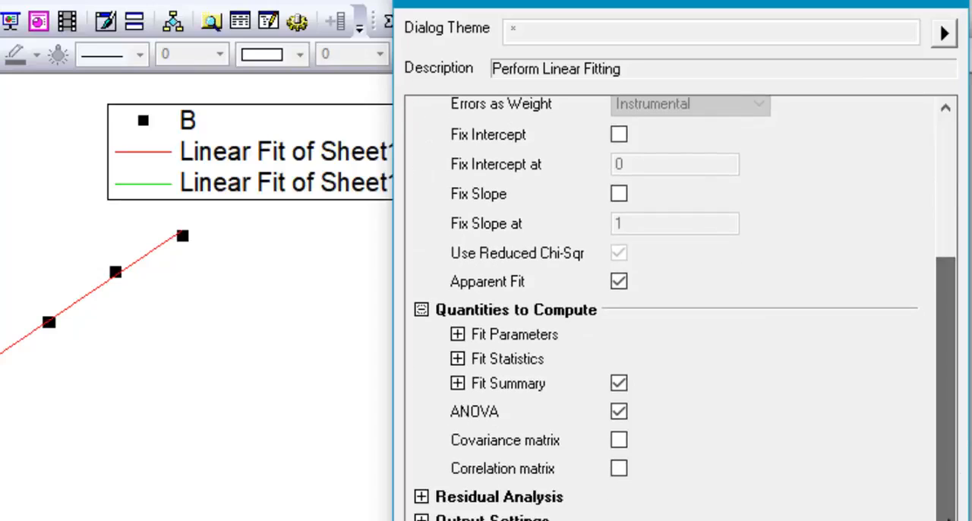
pyautogui.click(457, 334)
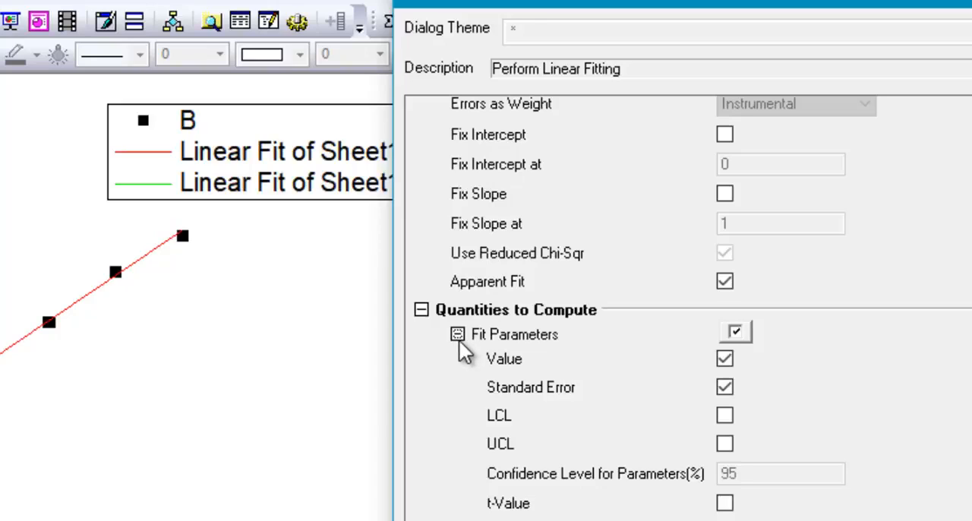
pyautogui.click(458, 338)
pyautogui.click(458, 360)
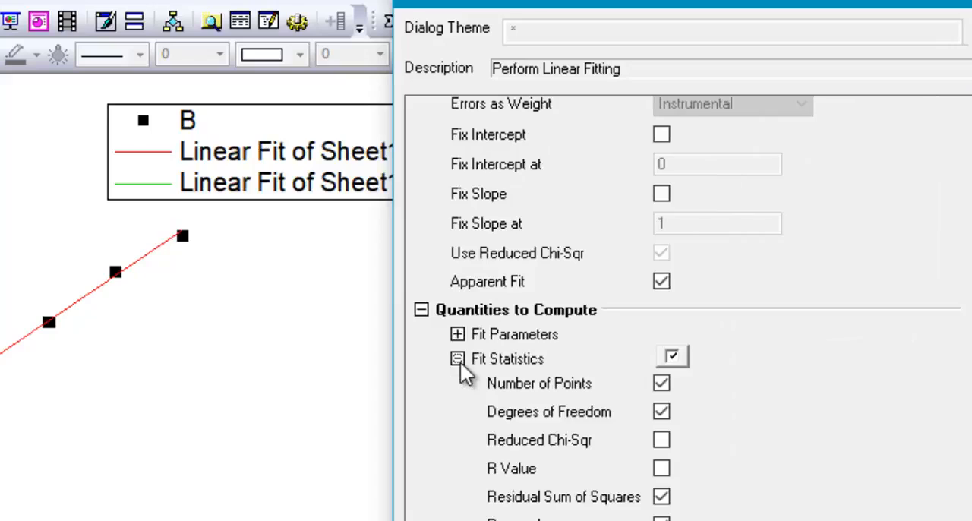
pyautogui.click(458, 360)
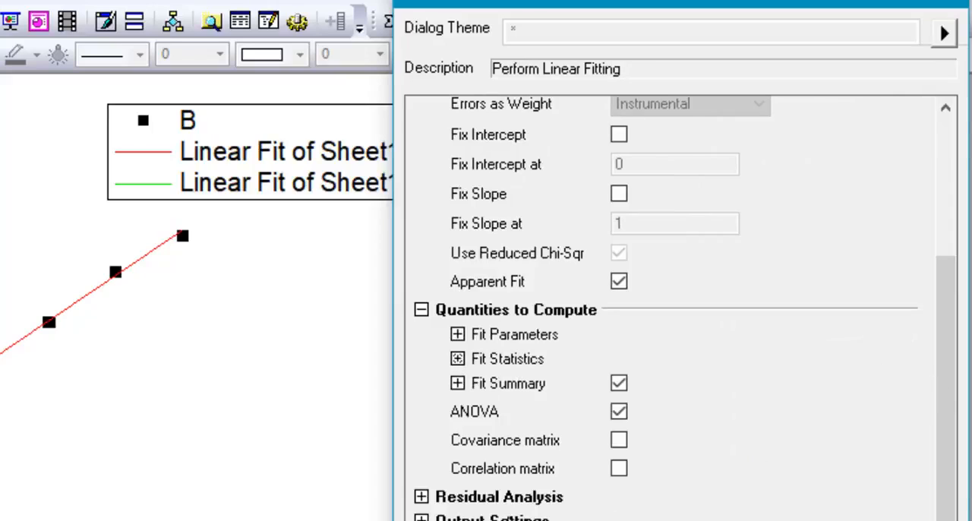
# - Examine the Residual Analysis choices and the Graph Arrangement options in the output settings of the linear fit
pyautogui.click(421, 497)
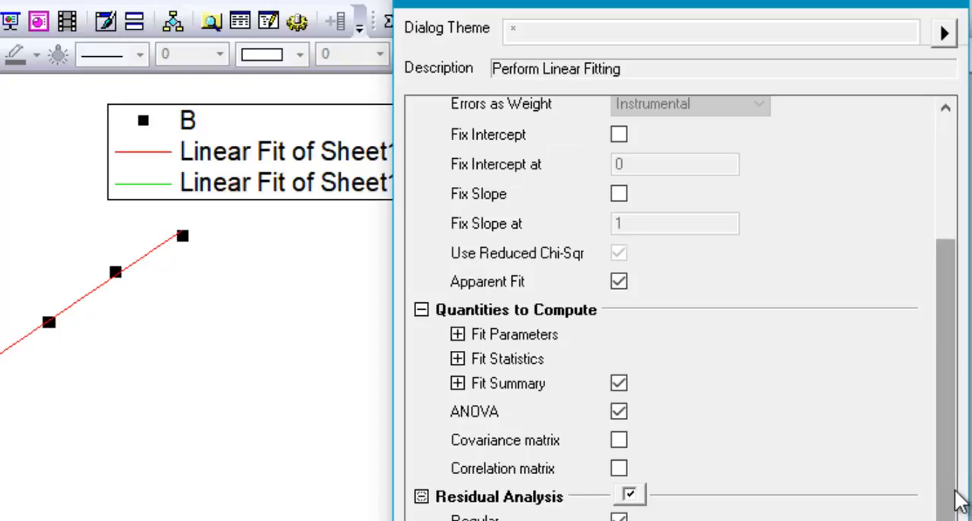
pyautogui.moveTo(954, 490); pyautogui.dragTo(955, 520)
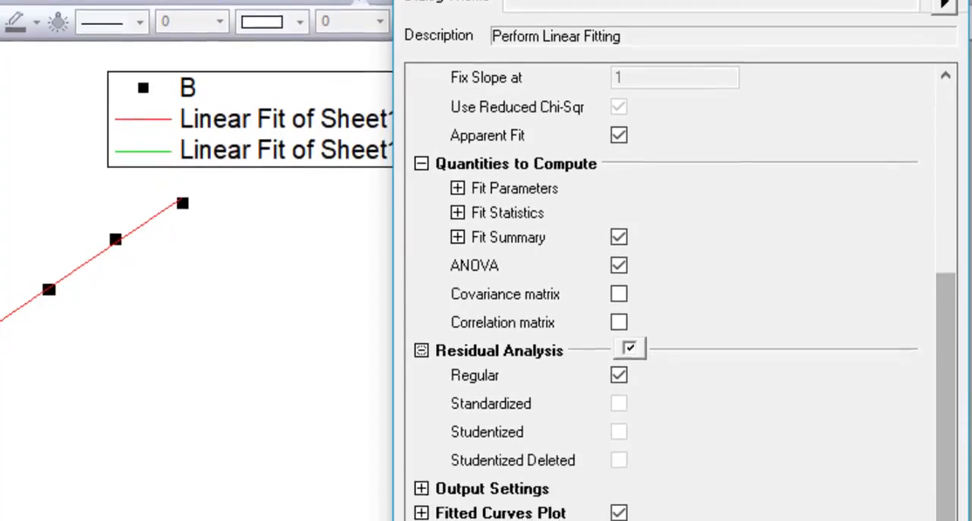
pyautogui.click(422, 488)
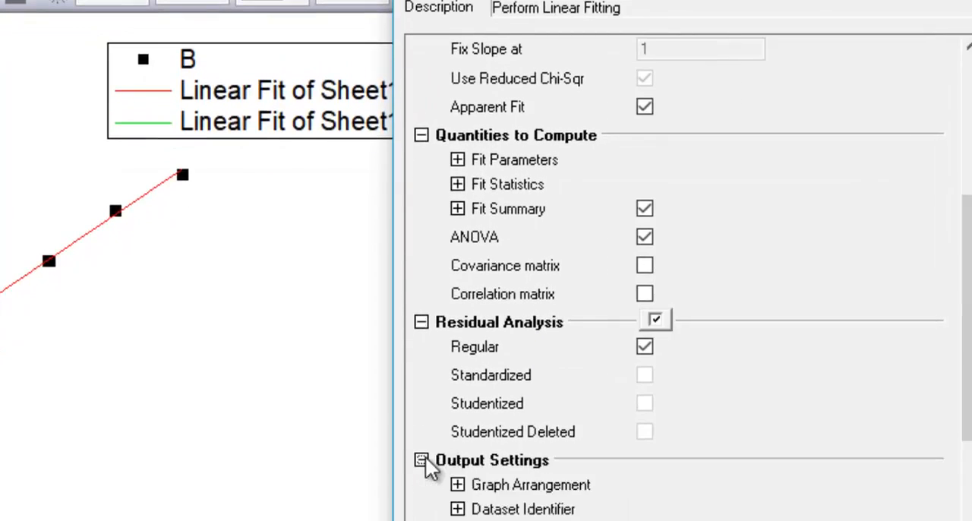
pyautogui.click(457, 484)
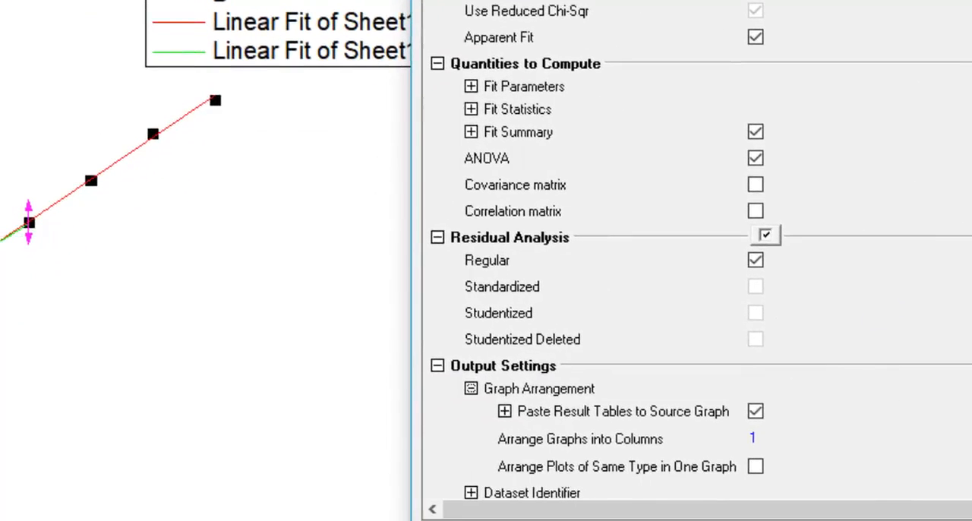
pyautogui.moveTo(847, 0); pyautogui.dragTo(653, 16)
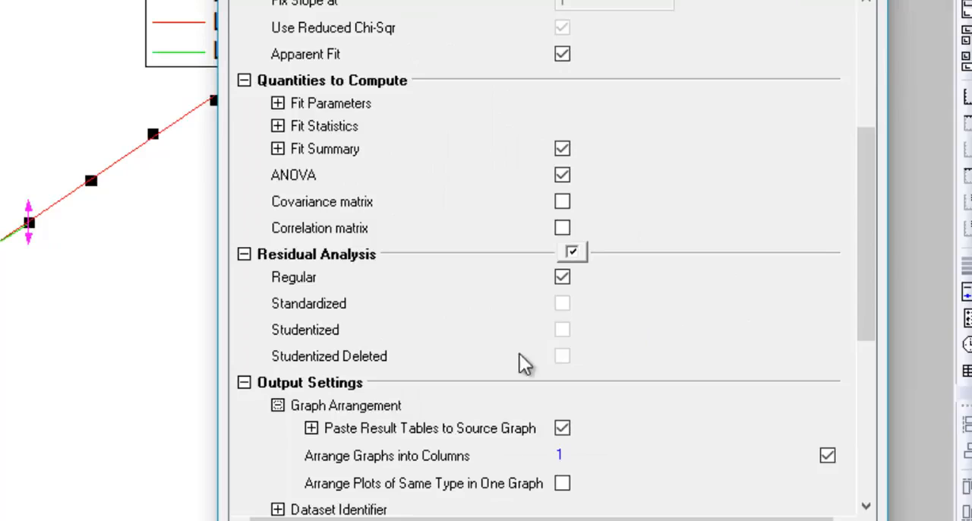
pyautogui.click(243, 383)
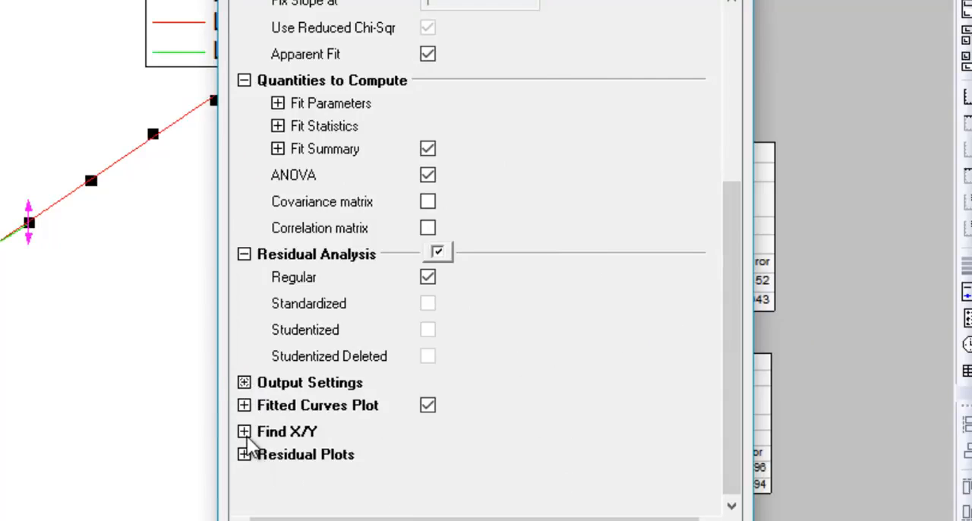
# - Examine the linear fit's Fitted Curves Plot, Find X/Y and Residual Plots options
pyautogui.click(244, 405)
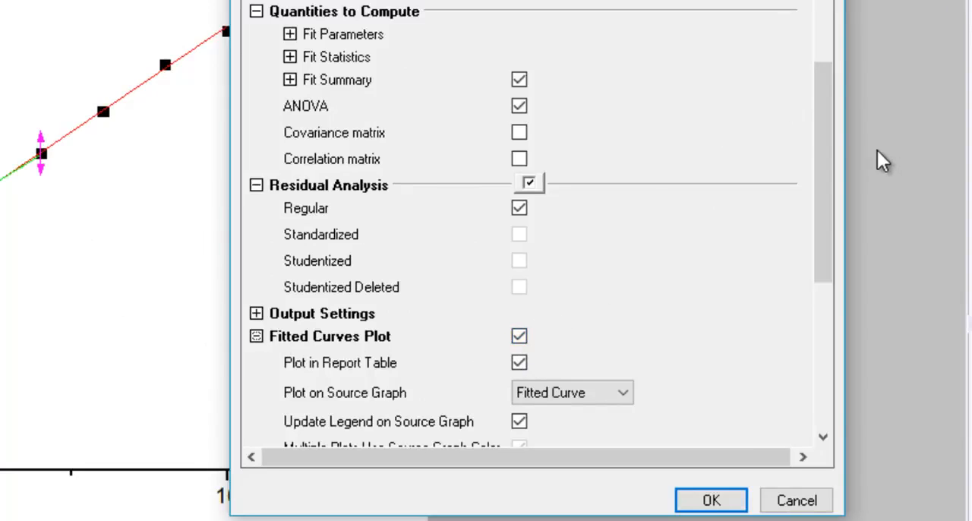
pyautogui.moveTo(824, 174); pyautogui.dragTo(826, 360)
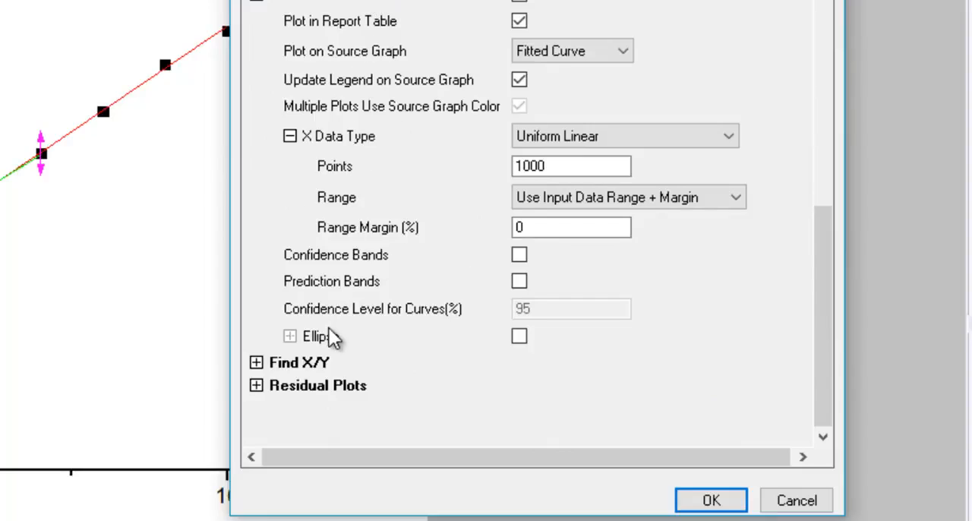
pyautogui.click(259, 363)
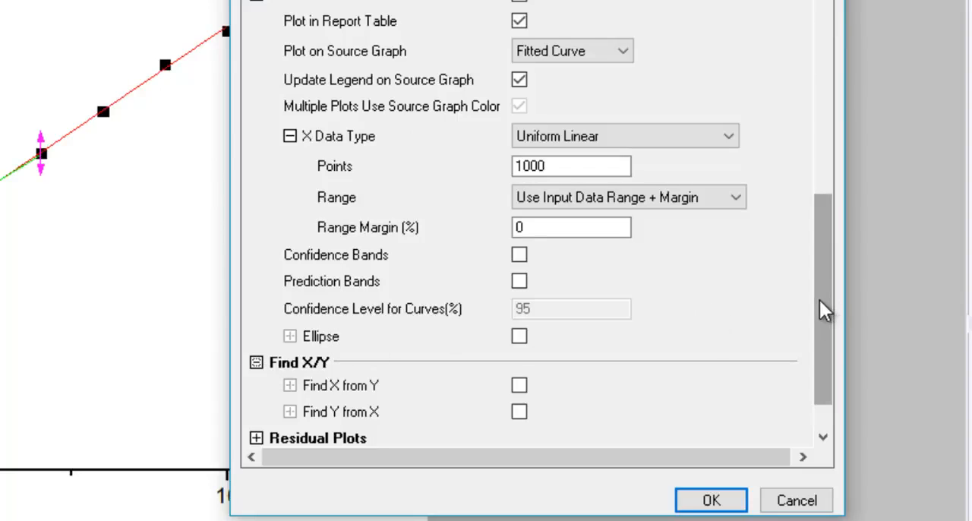
pyautogui.moveTo(819, 300); pyautogui.dragTo(824, 356)
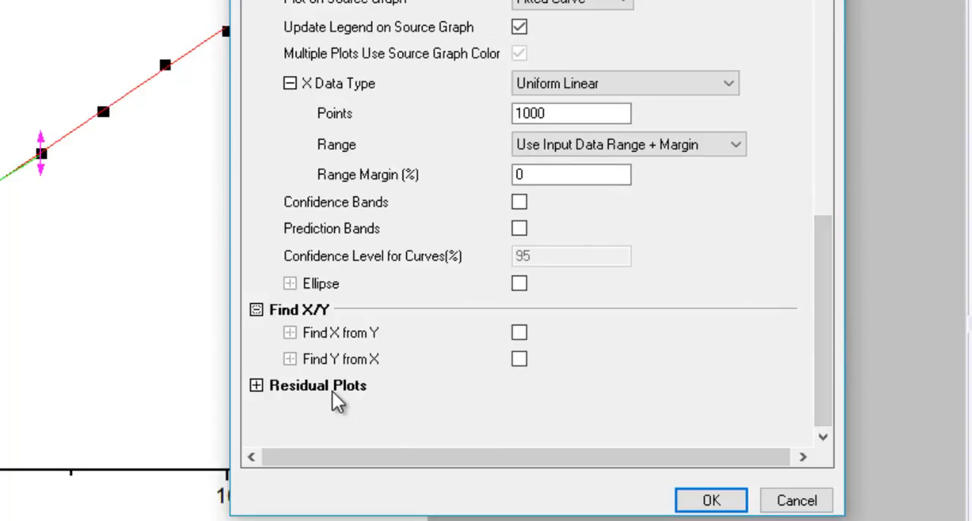
pyautogui.click(256, 385)
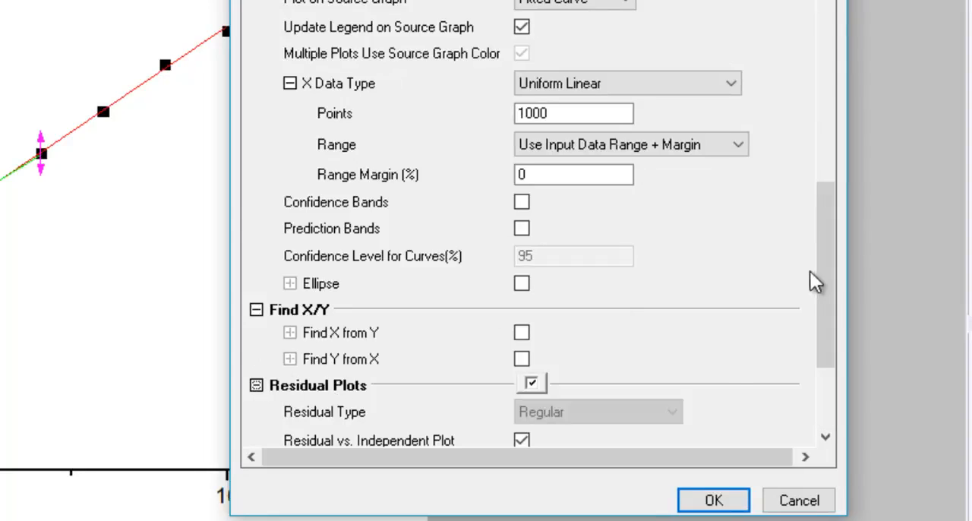
pyautogui.moveTo(832, 281); pyautogui.dragTo(840, 337)
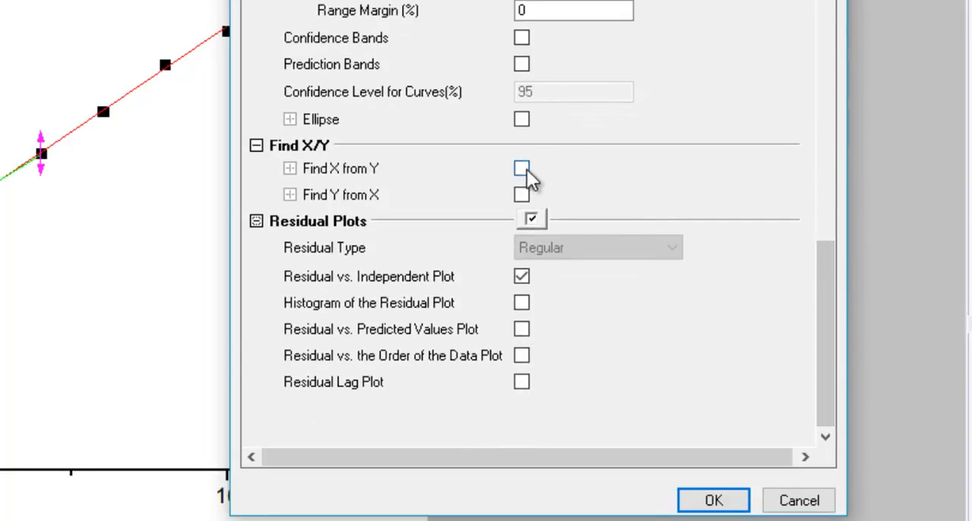
# - Try the Find X from Y option, clear it again, and dismiss the Linear Fit dialog without running a fit
pyautogui.click(522, 169)
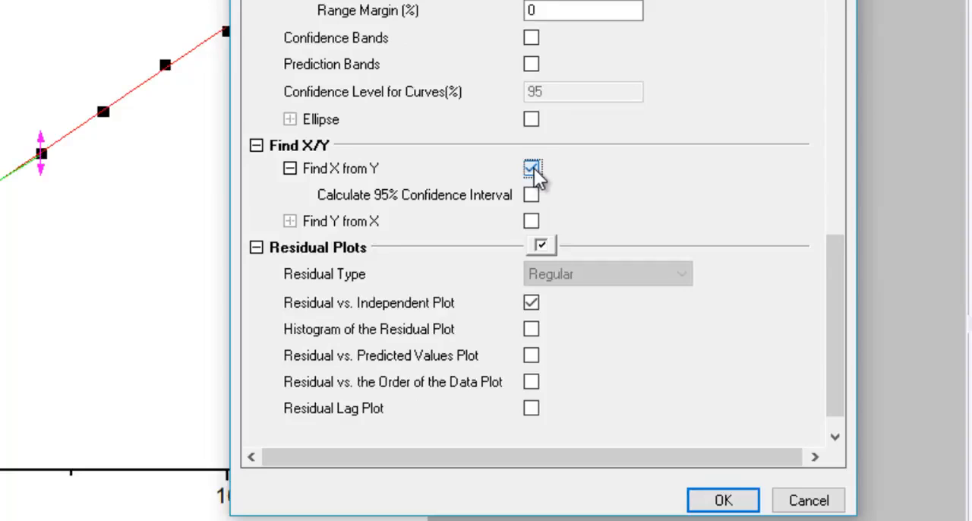
pyautogui.click(534, 168)
pyautogui.click(534, 168)
pyautogui.click(534, 168)
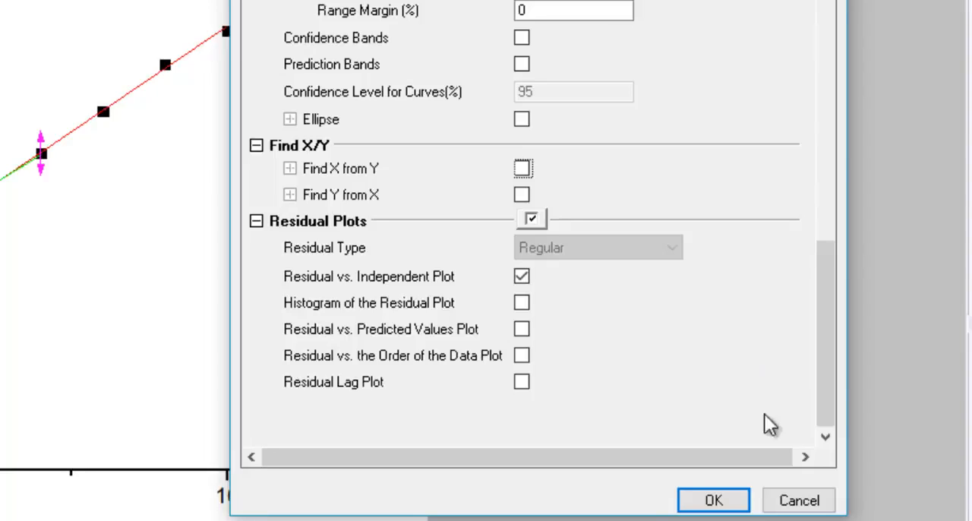
pyautogui.click(774, 501)
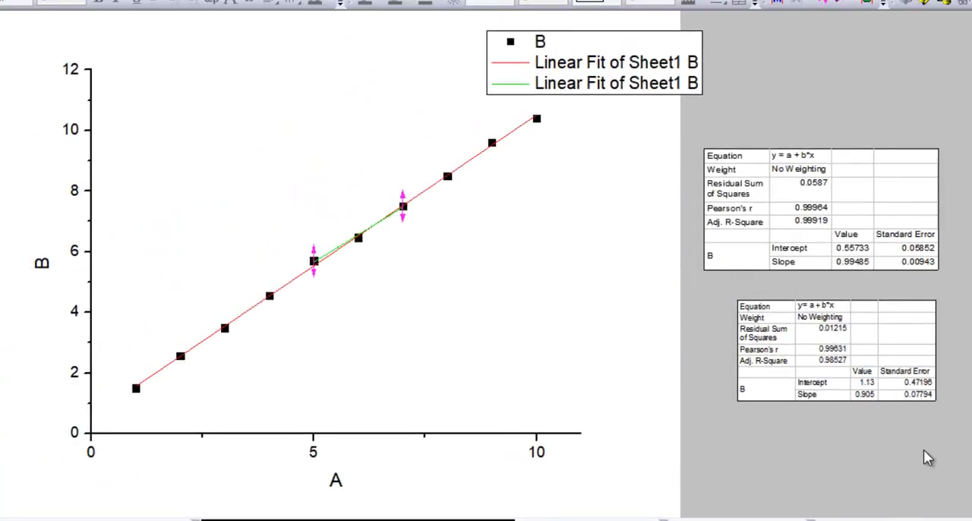
pyautogui.click(159, 28)
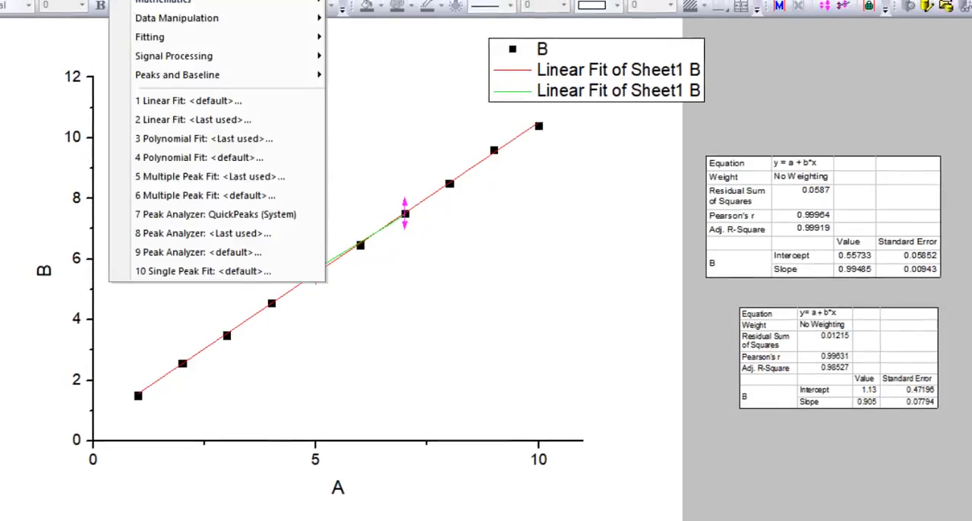
pyautogui.click(351, 6)
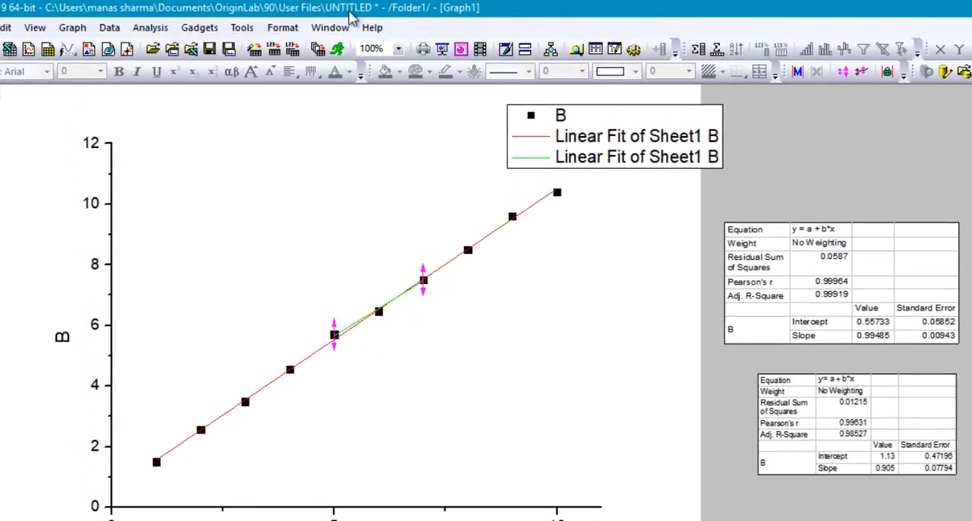
pyautogui.click(285, 334)
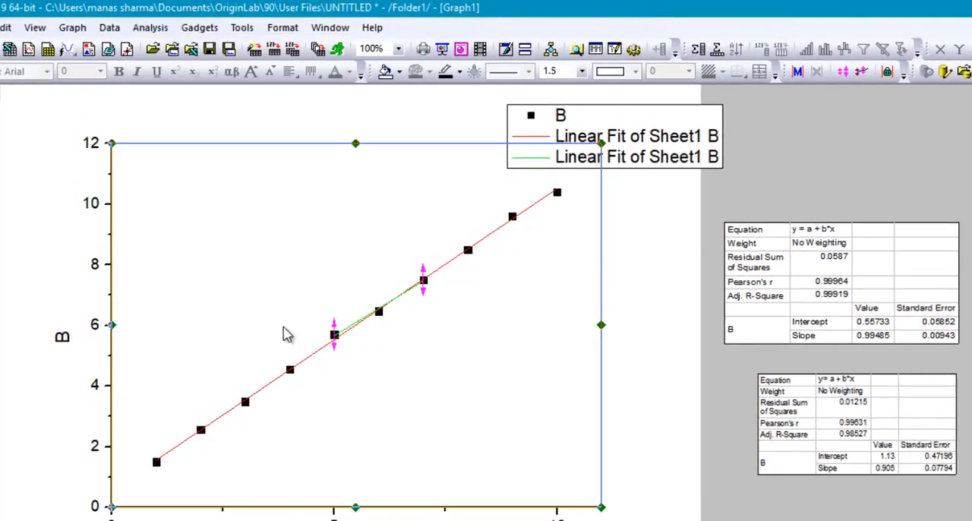